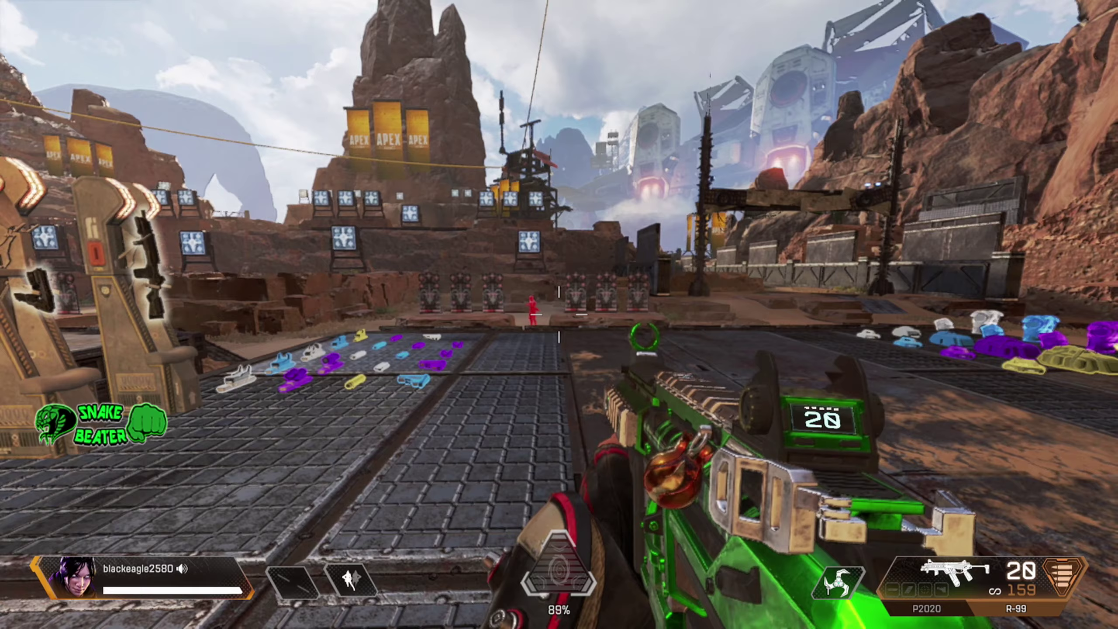
Step: Walk around the Firing Range to the attachment table and aim the R-99 at the red dummy
{"action": "key", "text": "s"}
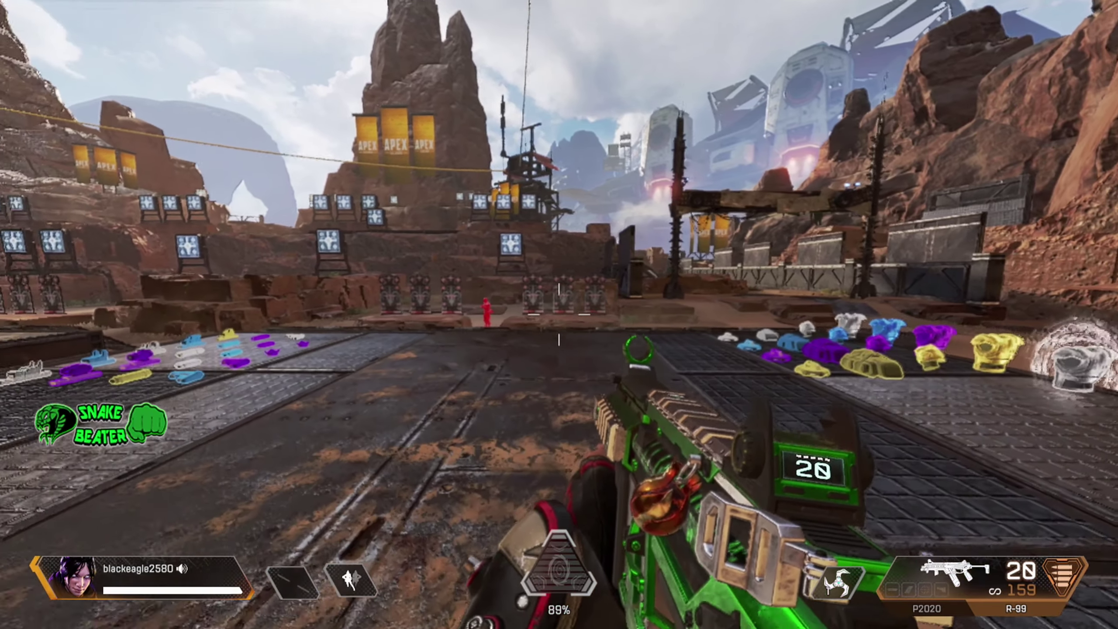
{"action": "key", "text": "a"}
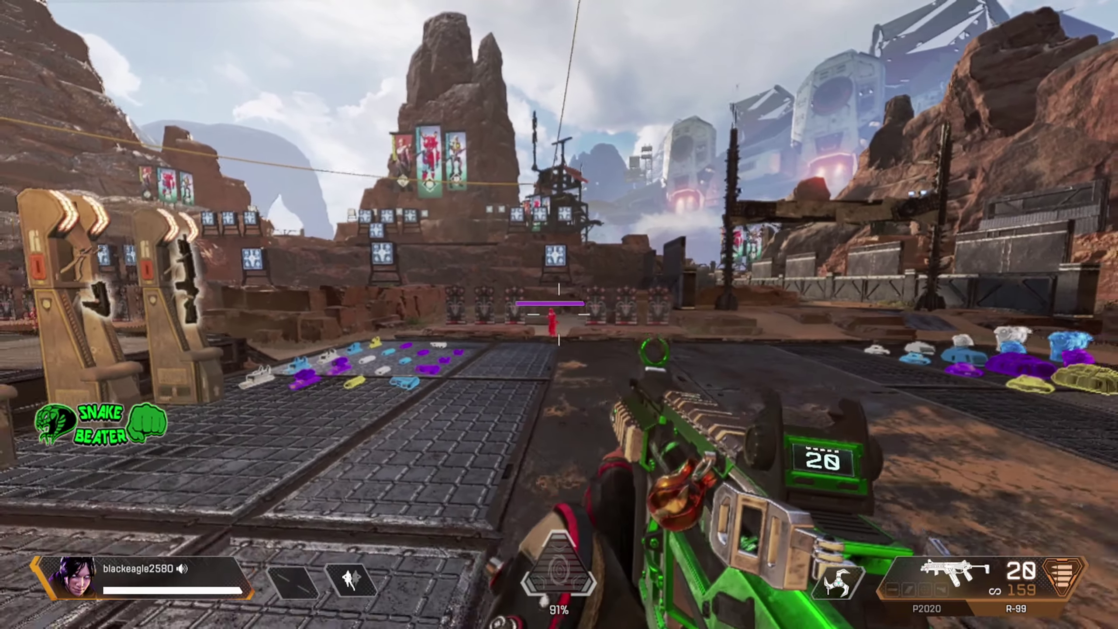
{"action": "key", "text": "w"}
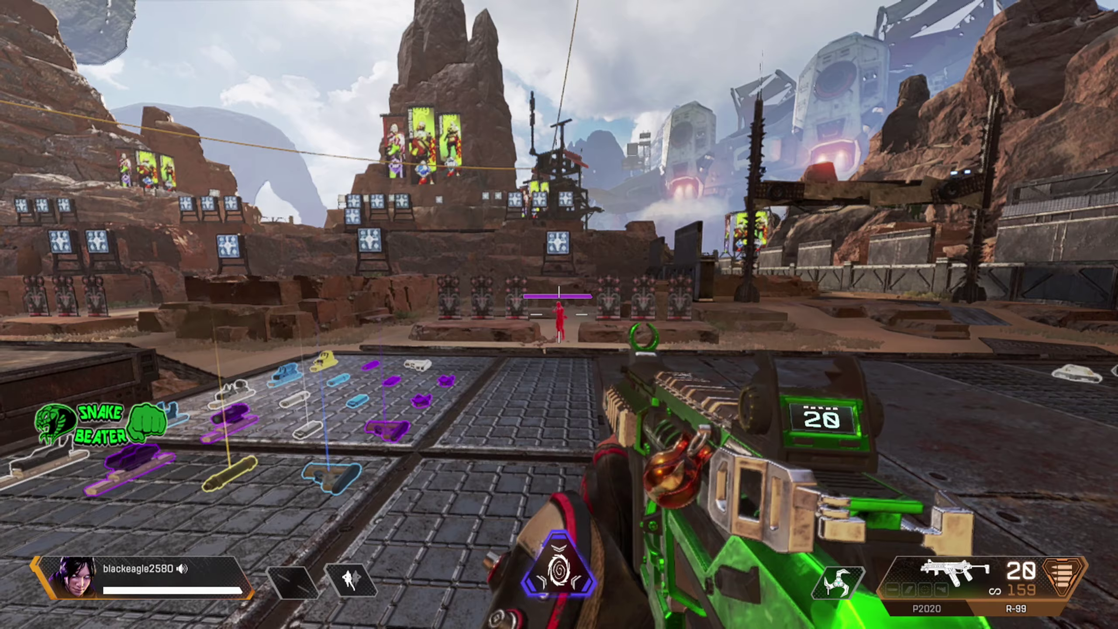
{"action": "key", "text": "s"}
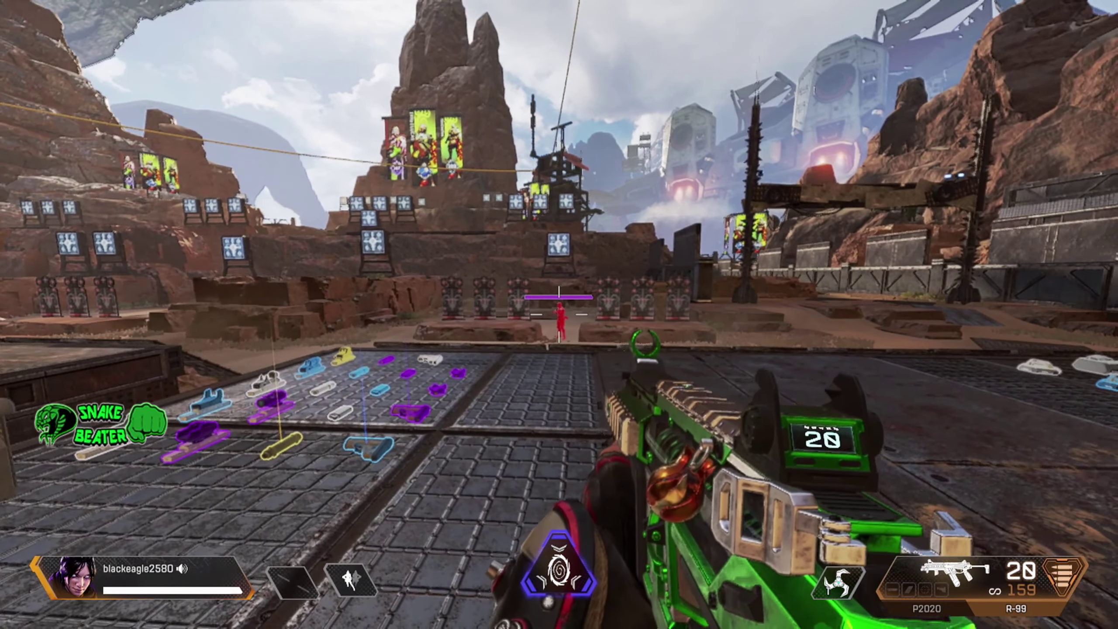
{"action": "key", "text": "w"}
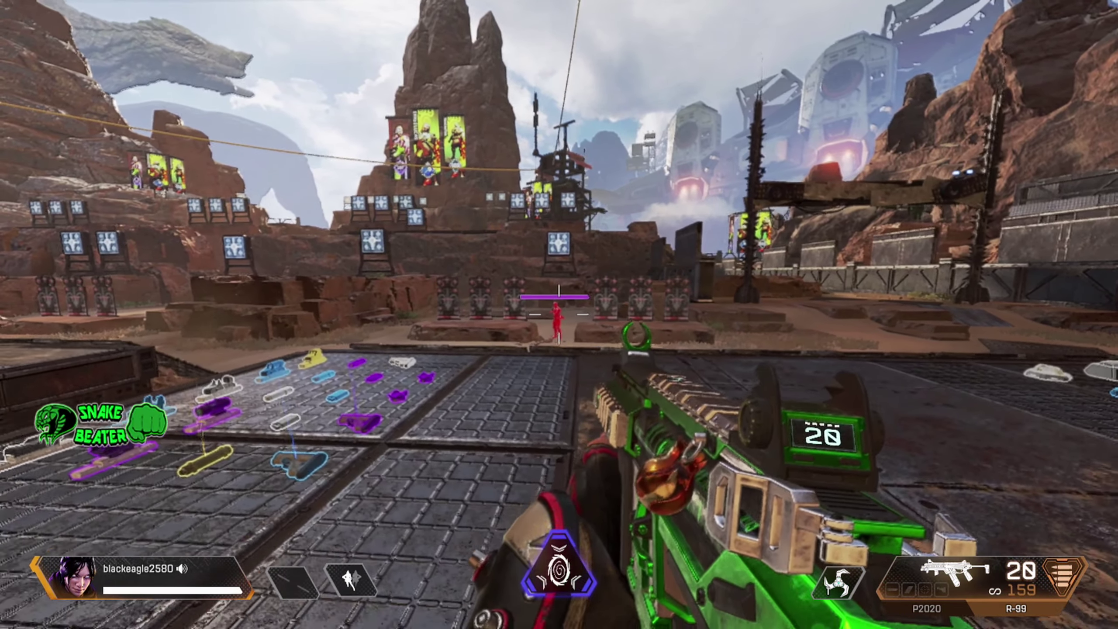
{"action": "right_click", "coordinate": [559, 315]}
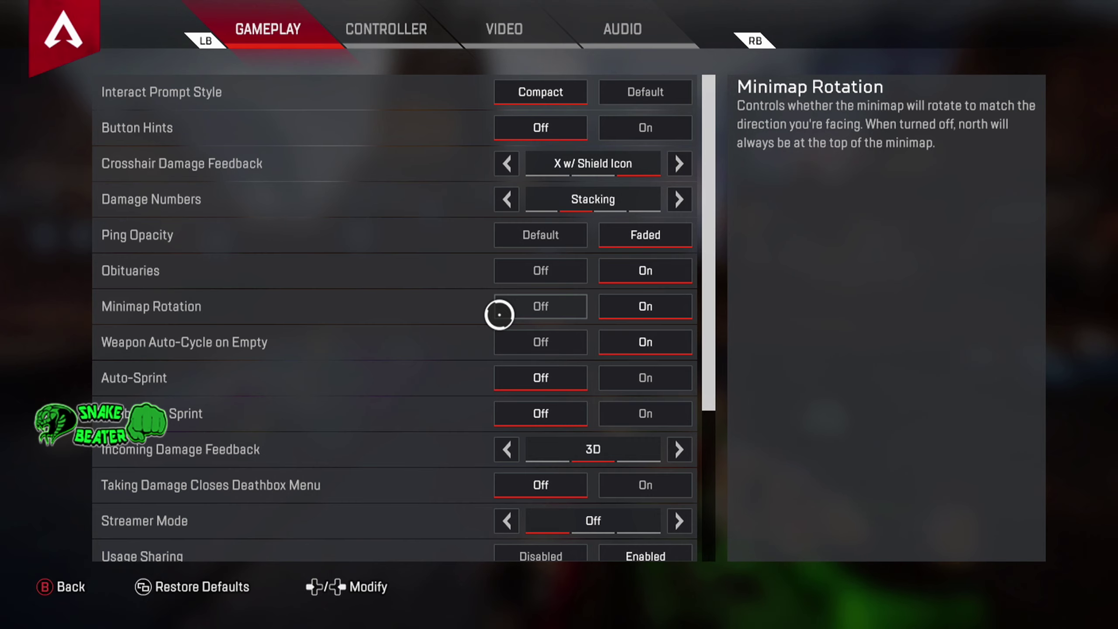
Step: Go to the Controller settings and enter Advanced Look Controls, where Custom Look Controls is On
{"action": "key", "text": "e"}
{"action": "scroll", "coordinate": [399, 295], "scroll_direction": "down", "scroll_amount": 3}
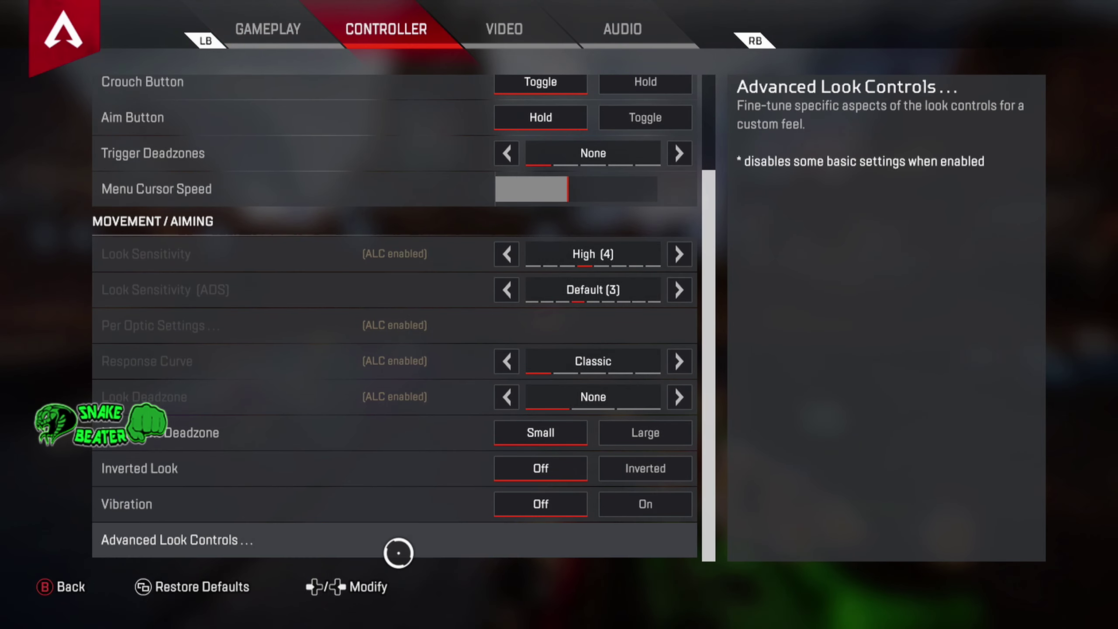
{"action": "left_click", "coordinate": [365, 547]}
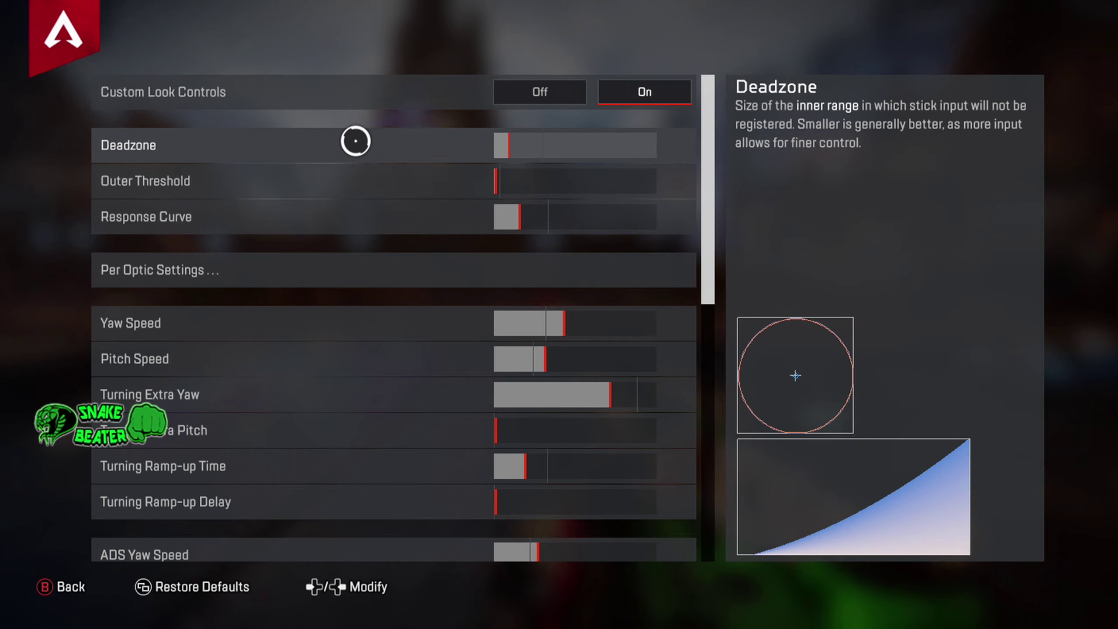
{"action": "key", "text": "Left"}
{"action": "key", "text": "Left"}
{"action": "key", "text": "Left"}
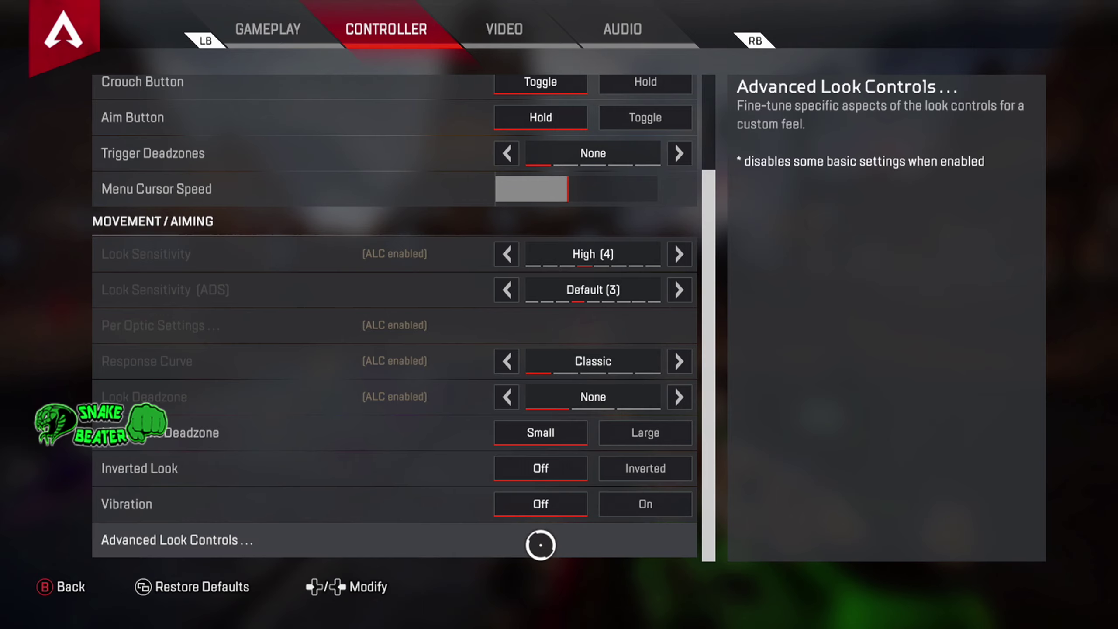
{"action": "left_click", "coordinate": [532, 539]}
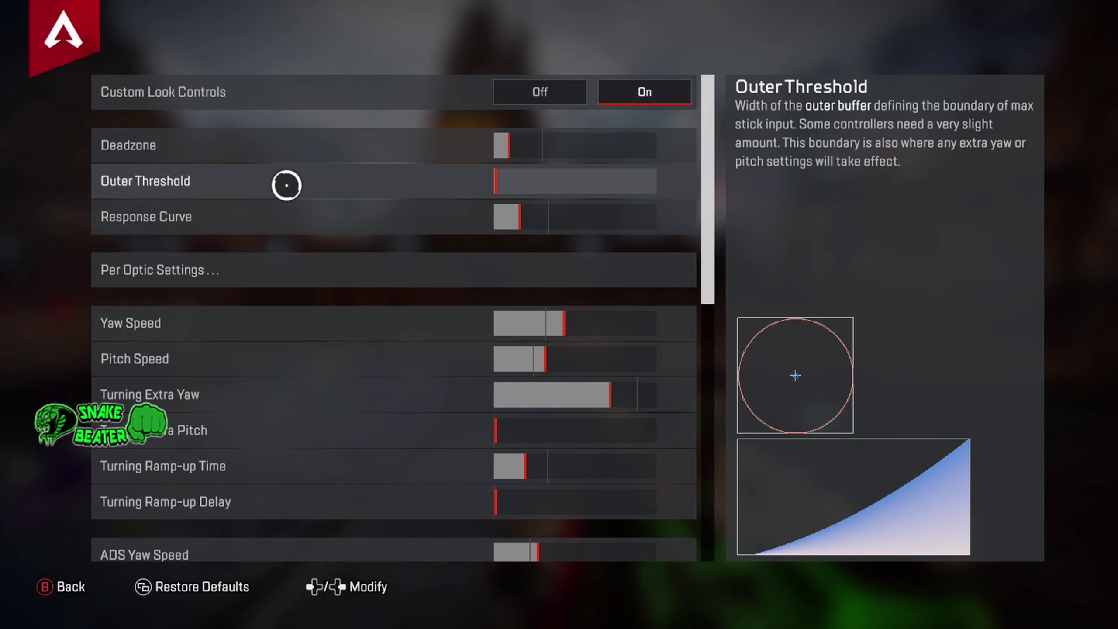
{"action": "key", "text": "Right"}
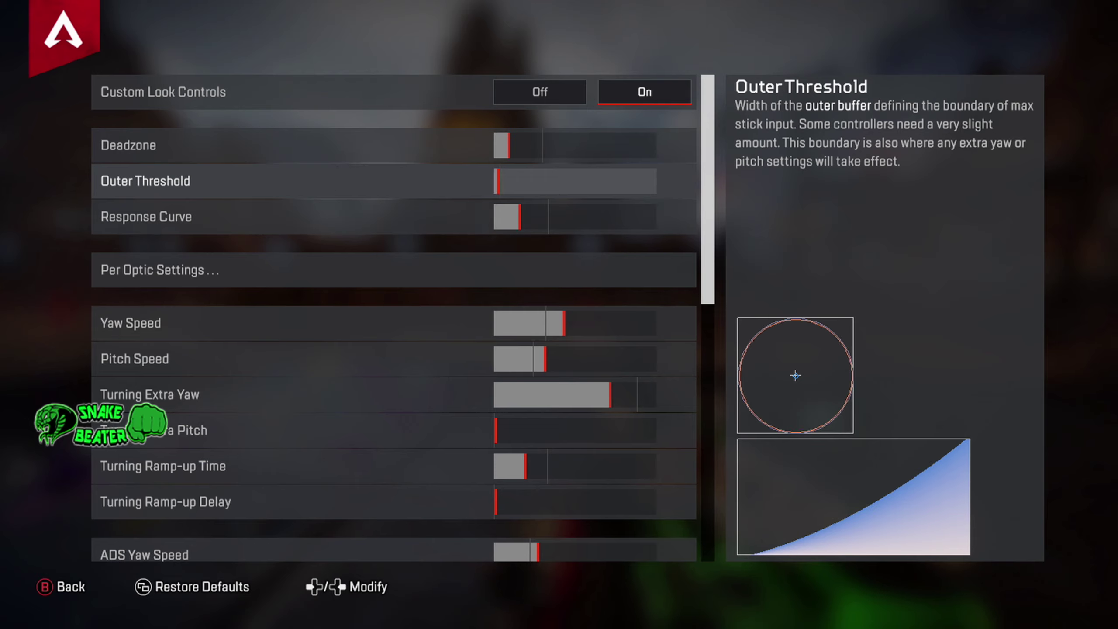
{"action": "key", "text": "Left"}
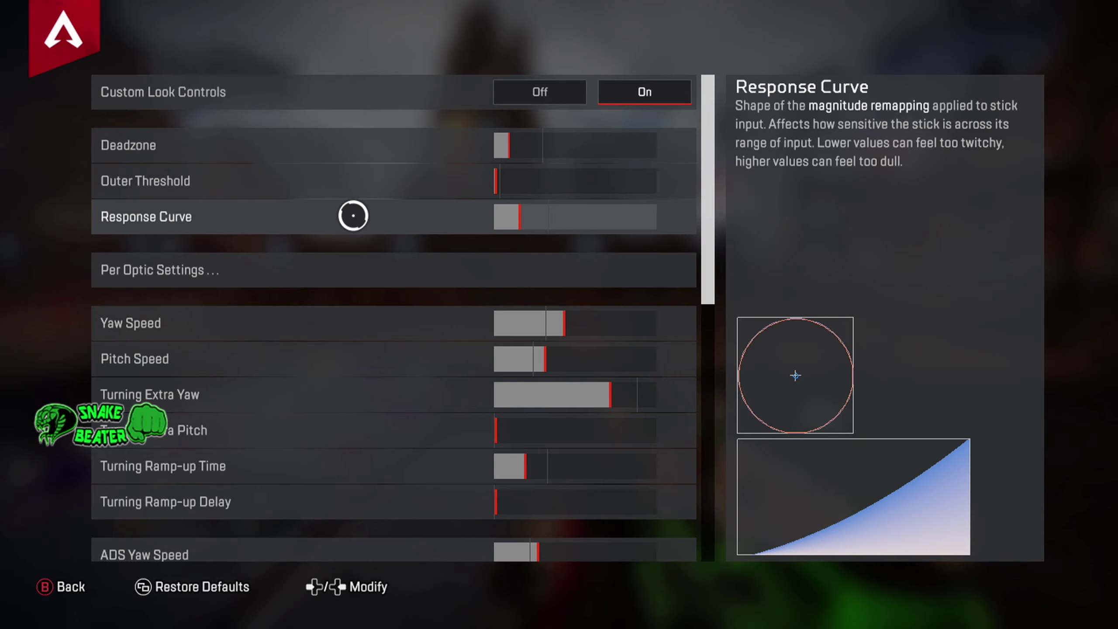
Step: Leave Response Curve at its original value and enter the Per Optic custom ADS controls
{"action": "key", "text": "Right"}
{"action": "key", "text": "Right"}
{"action": "key", "text": "Right"}
{"action": "key", "text": "Right"}
{"action": "key", "text": "Right"}
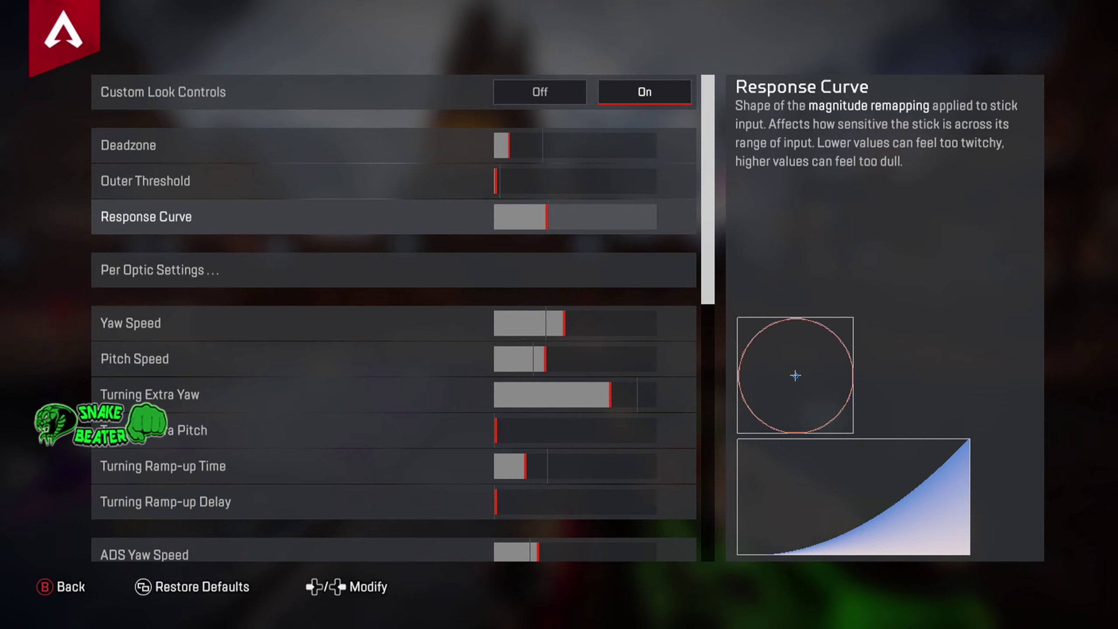
{"action": "key", "text": "Left"}
{"action": "key", "text": "Left"}
{"action": "key", "text": "Left"}
{"action": "key", "text": "Left"}
{"action": "key", "text": "Left"}
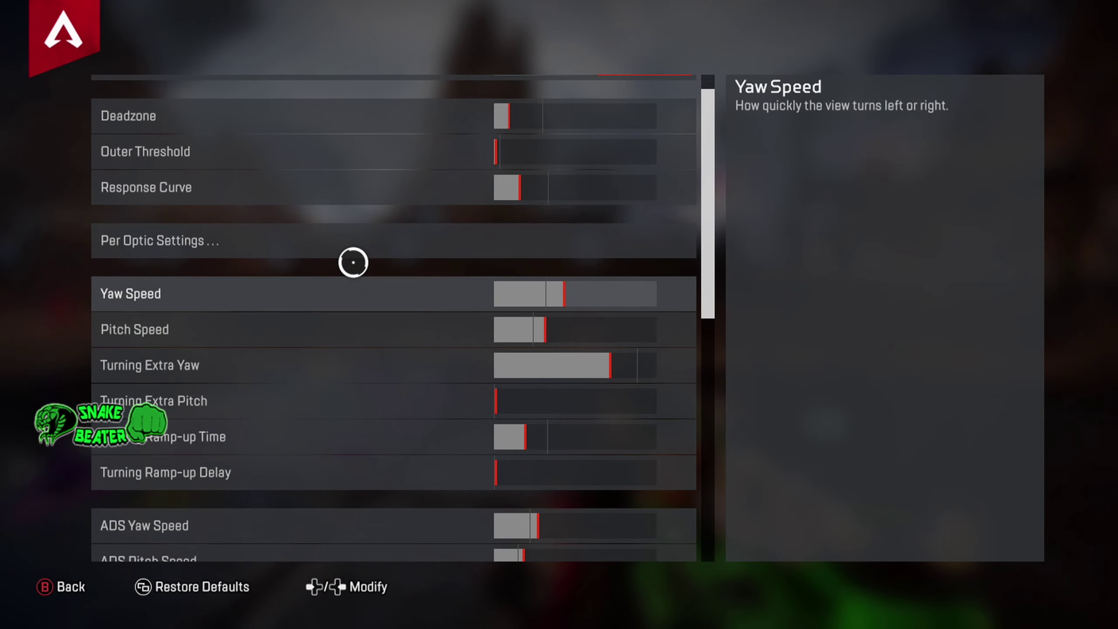
{"action": "left_click", "coordinate": [353, 225]}
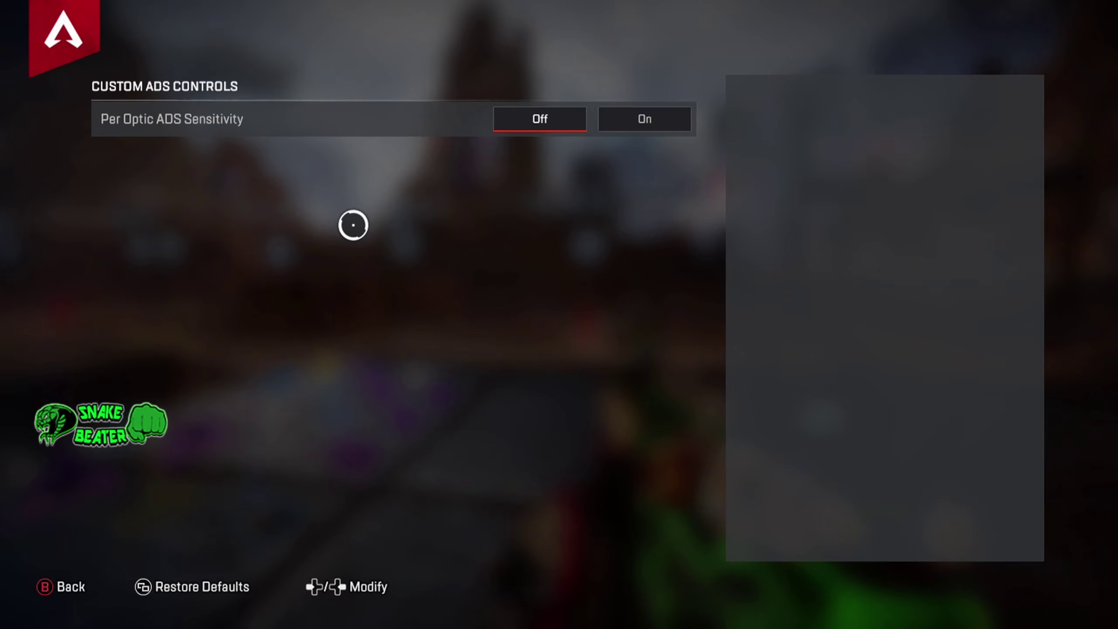
Step: Reveal the 1x–10x optic sliders with Per Optic ADS Sensitivity, then set it back to Off and exit
{"action": "left_click", "coordinate": [651, 118]}
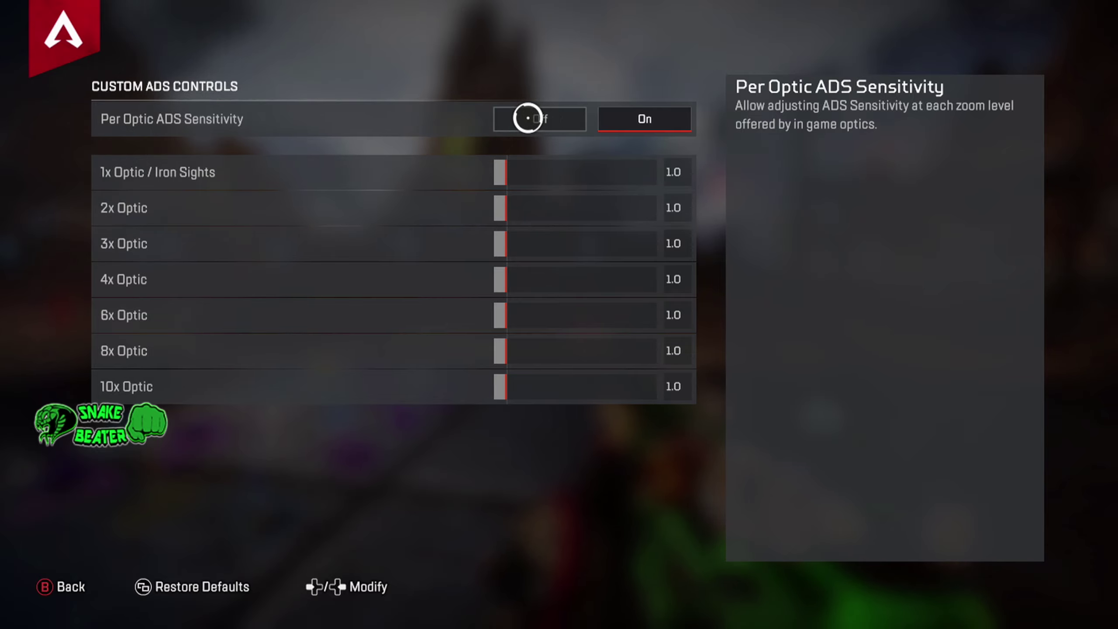
{"action": "left_click", "coordinate": [528, 118]}
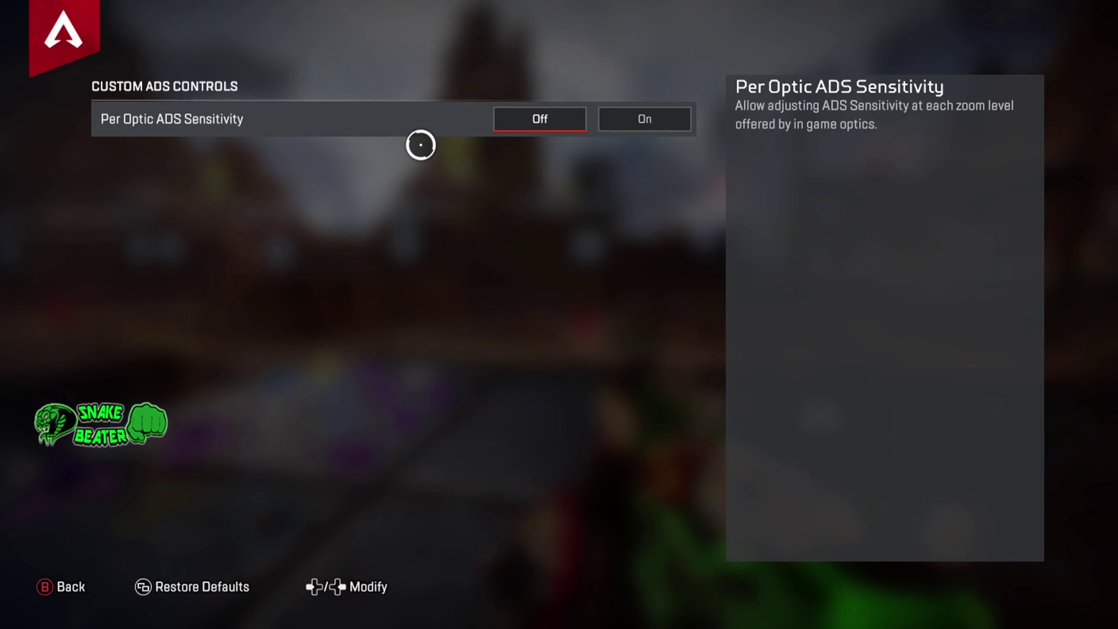
{"action": "key", "text": "Escape"}
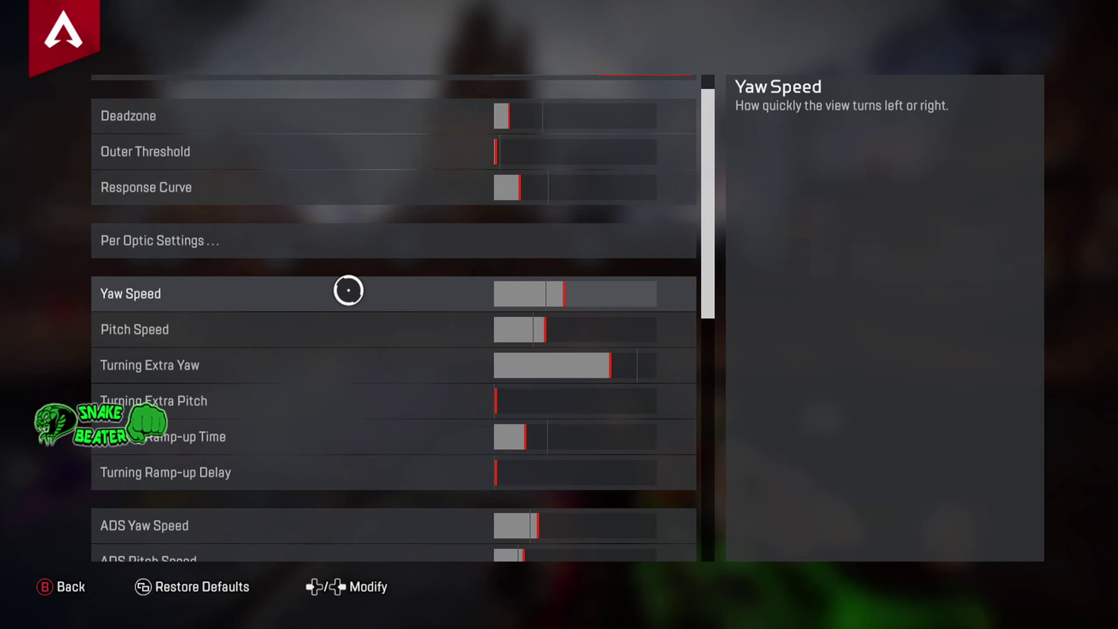
Step: Drop Yaw Speed three notches, then bring it back up one
{"action": "key", "text": "Left"}
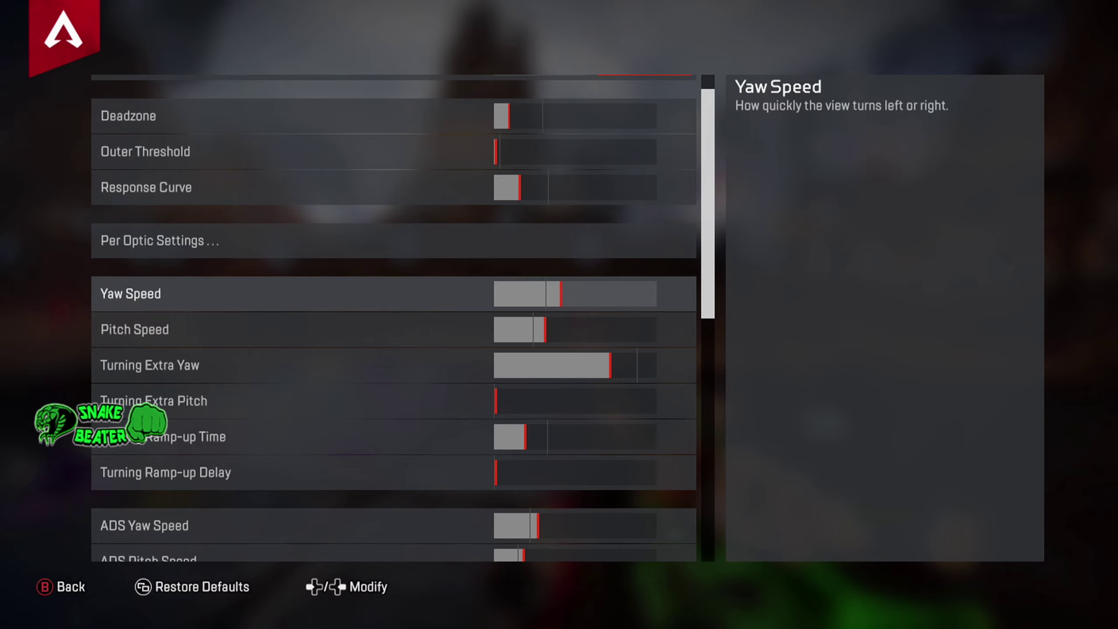
{"action": "key", "text": "Left"}
{"action": "key", "text": "Left"}
{"action": "key", "text": "Left"}
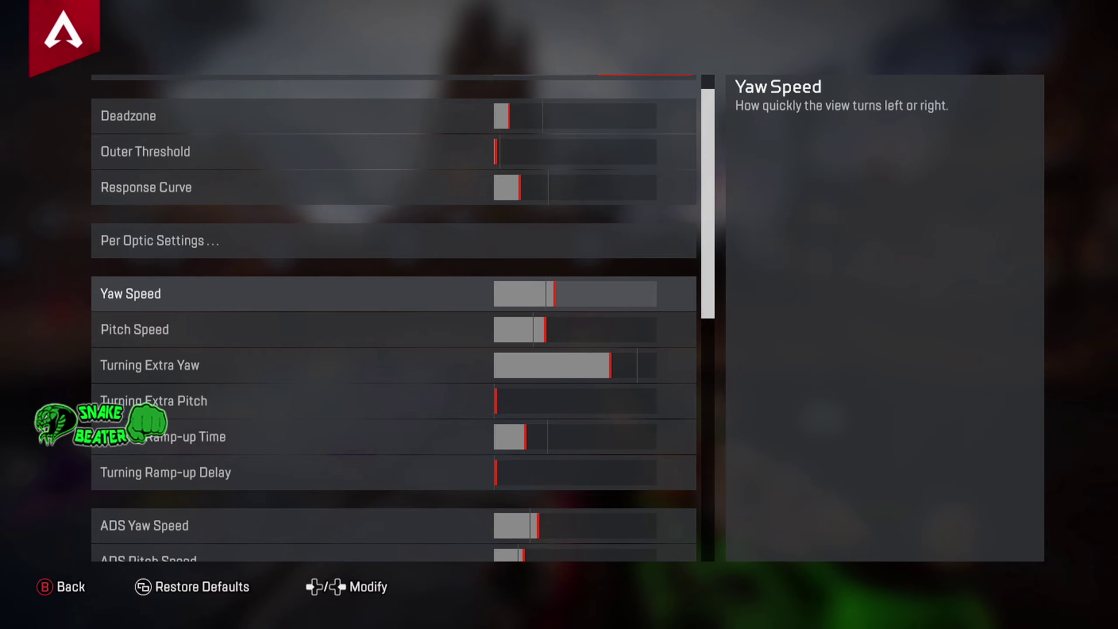
{"action": "key", "text": "Left"}
{"action": "key", "text": "Left"}
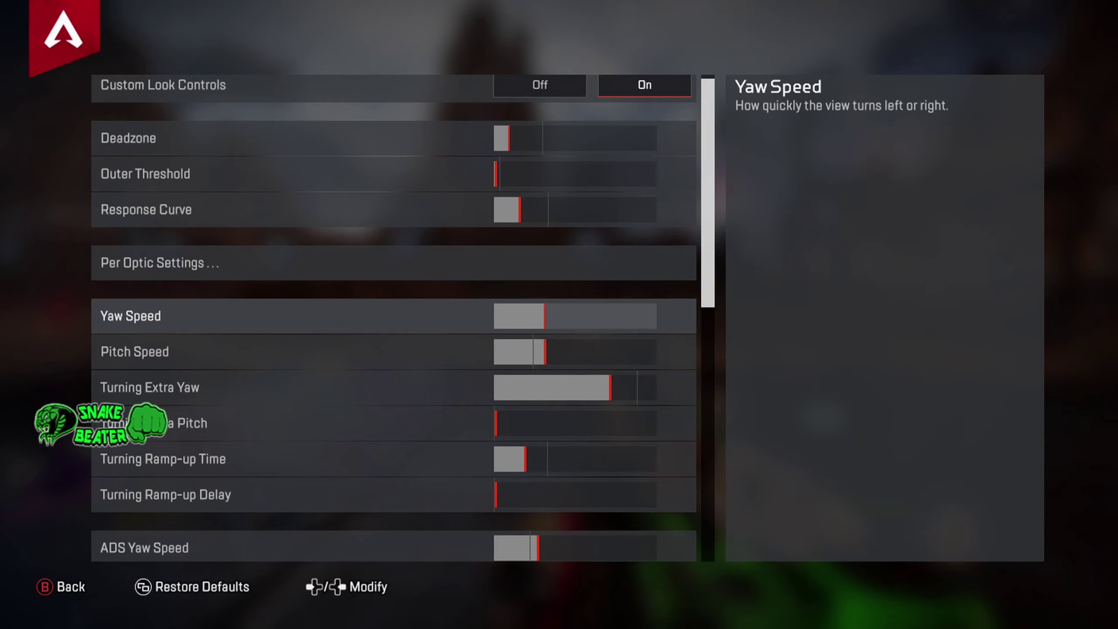
{"action": "key", "text": "Right"}
{"action": "key", "text": "Right"}
{"action": "key", "text": "Right"}
{"action": "key", "text": "Right"}
{"action": "key", "text": "Right"}
{"action": "key", "text": "Right"}
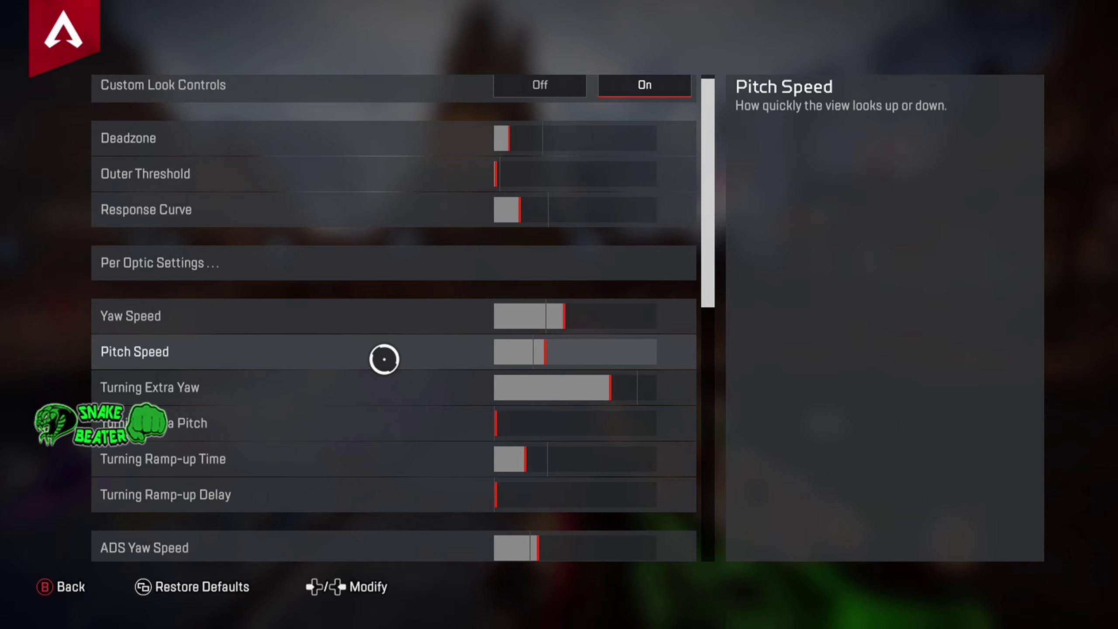
{"action": "key", "text": "Left"}
{"action": "key", "text": "Left"}
{"action": "key", "text": "Left"}
{"action": "key", "text": "Left"}
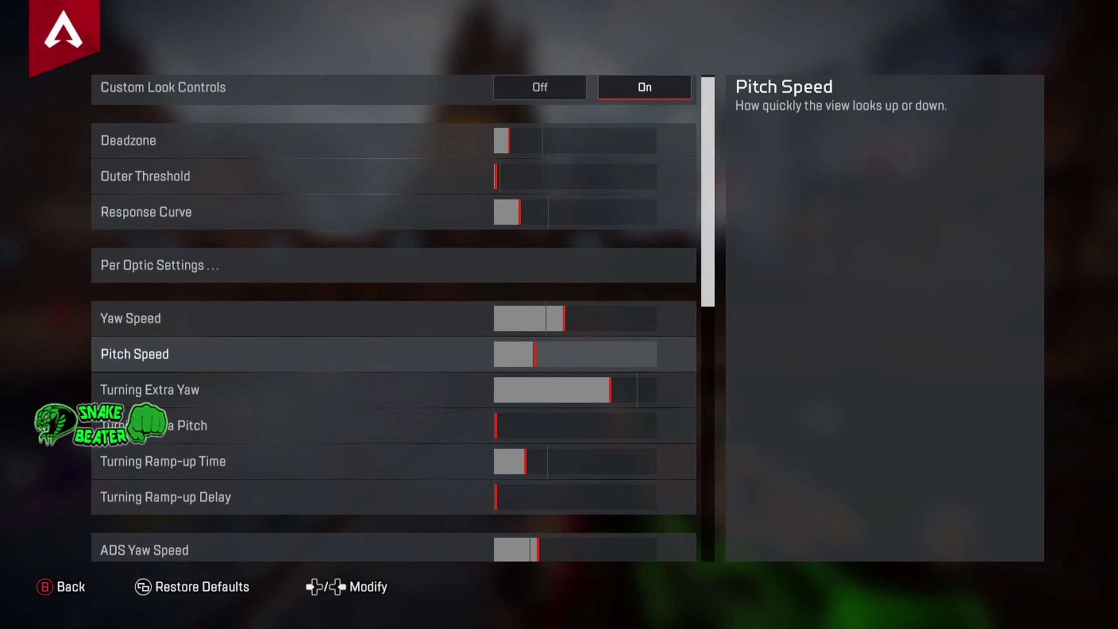
{"action": "key", "text": "Right"}
{"action": "key", "text": "Right"}
{"action": "key", "text": "Right"}
{"action": "key", "text": "Right"}
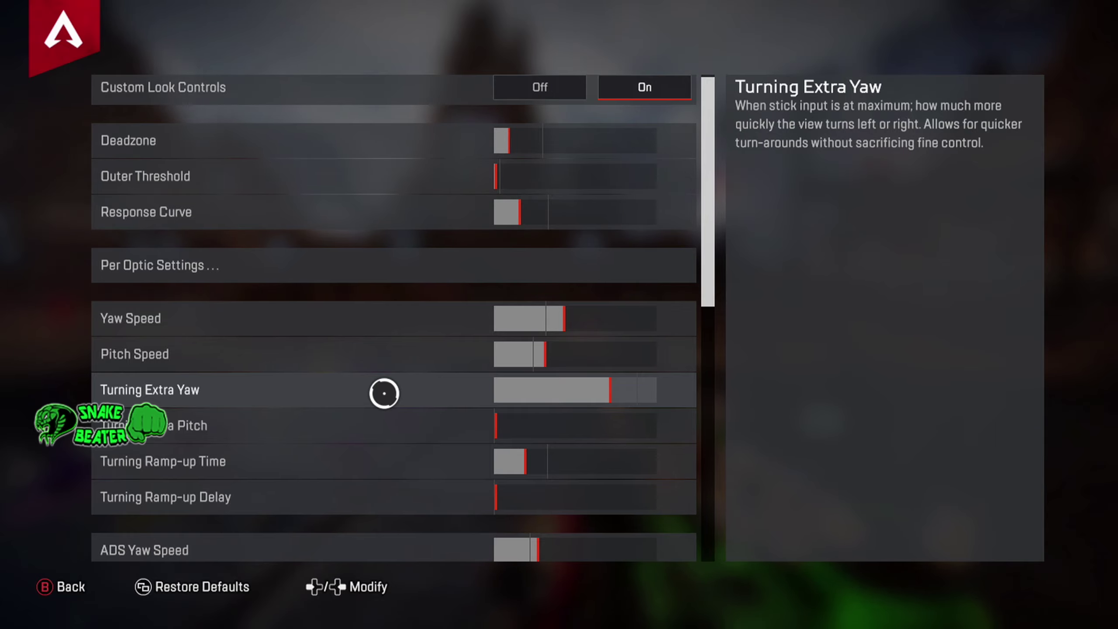
{"action": "key", "text": "Right"}
{"action": "key", "text": "Right"}
{"action": "key", "text": "Right"}
{"action": "key", "text": "Right"}
{"action": "key", "text": "Right"}
{"action": "key", "text": "Right"}
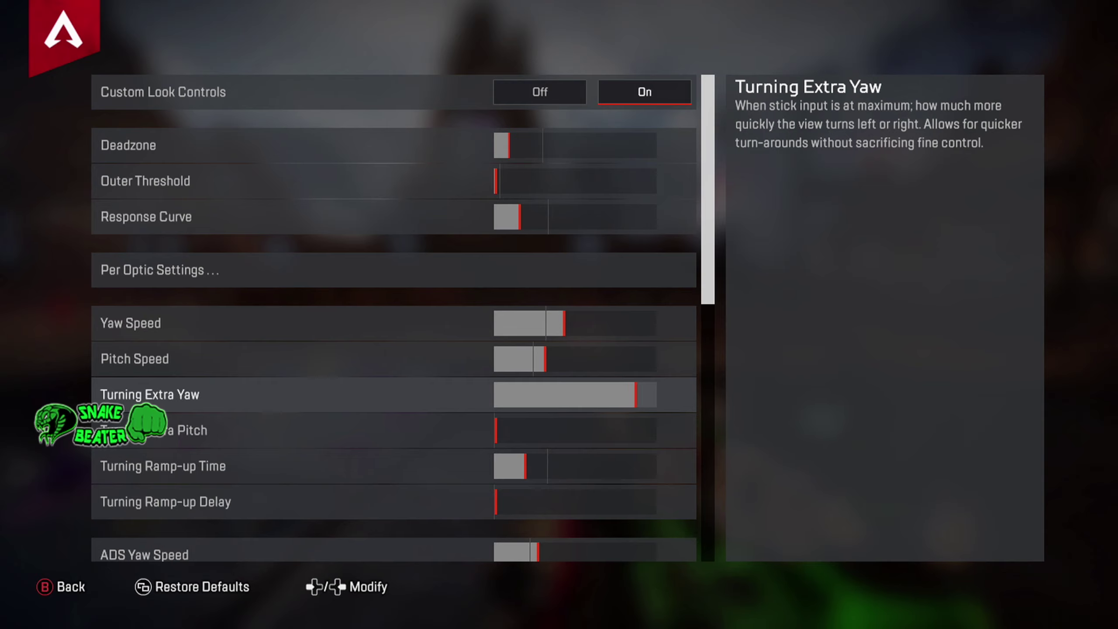
{"action": "key", "text": "Left"}
{"action": "key", "text": "Left"}
{"action": "key", "text": "Left"}
{"action": "key", "text": "Left"}
{"action": "key", "text": "Left"}
{"action": "key", "text": "Left"}
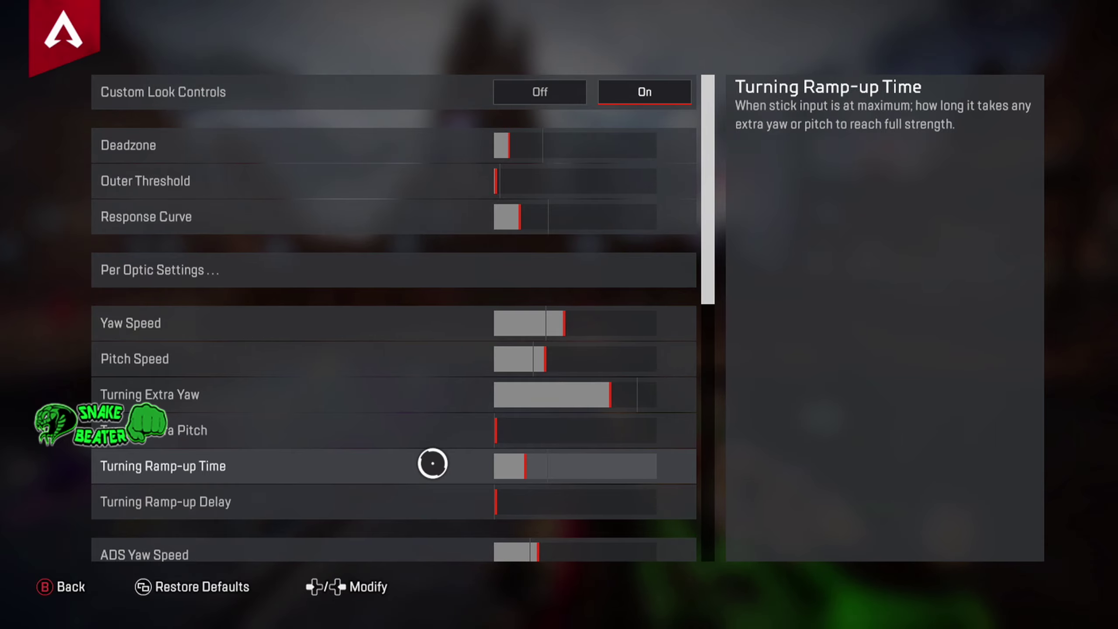
{"action": "key", "text": "Right"}
{"action": "scroll", "coordinate": [394, 317], "scroll_direction": "down", "scroll_amount": 1}
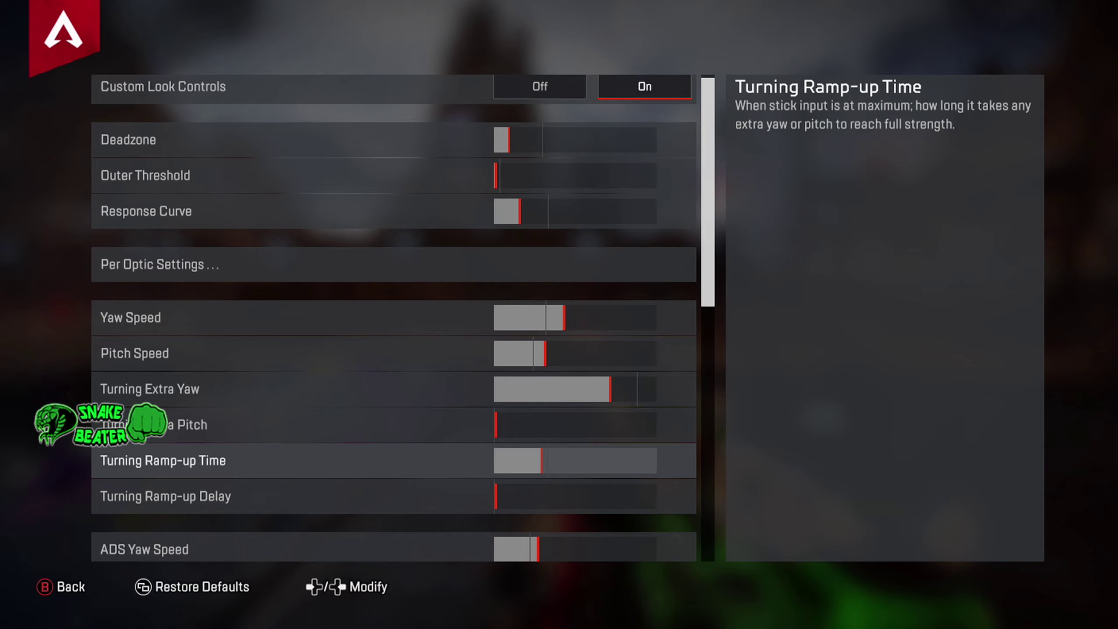
{"action": "key", "text": "Left"}
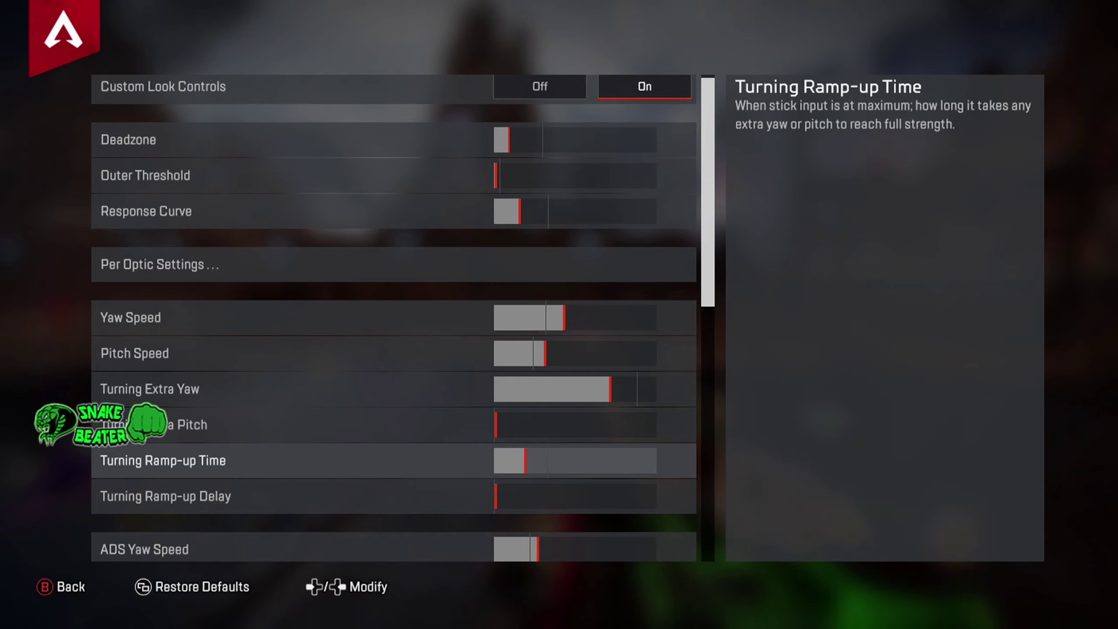
{"action": "scroll", "coordinate": [394, 317], "scroll_direction": "up", "scroll_amount": 1}
{"action": "key", "text": "Right"}
{"action": "key", "text": "Right"}
{"action": "key", "text": "Right"}
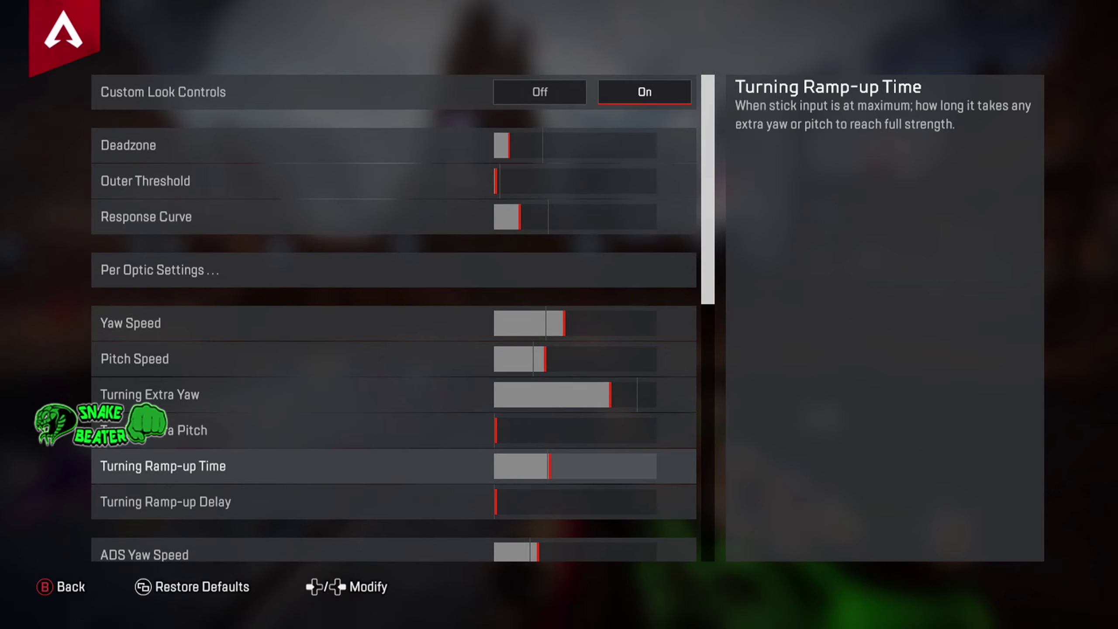
{"action": "key", "text": "Left"}
{"action": "key", "text": "Left"}
{"action": "key", "text": "Left"}
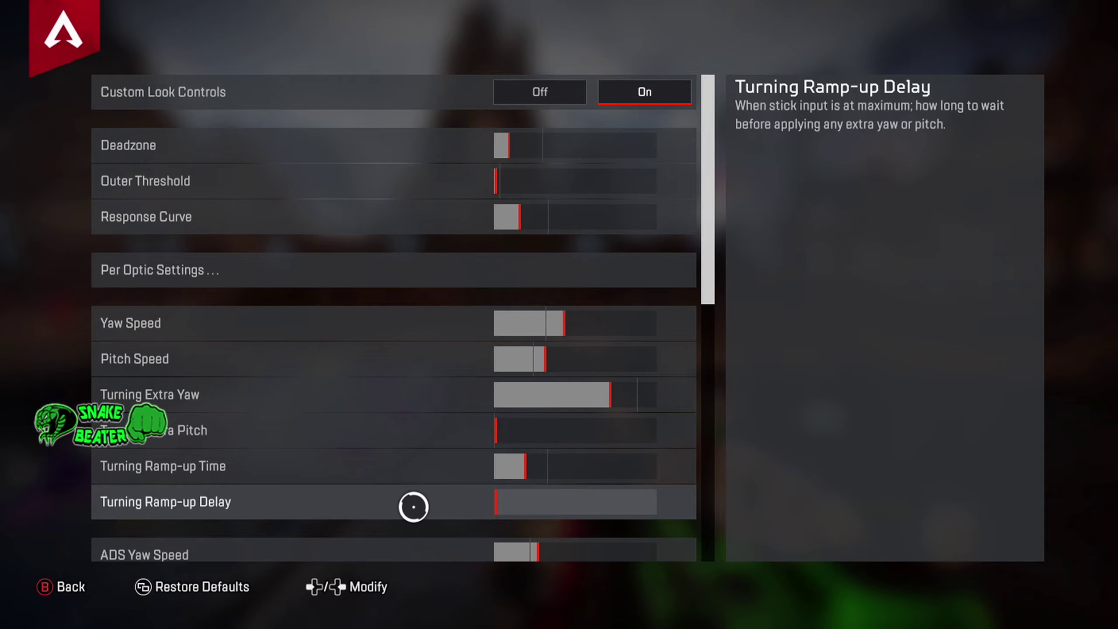
Step: Scroll the Advanced Look Controls list down to the ADS Yaw Speed and ADS Turning Ramp-up Time rows
{"action": "scroll", "coordinate": [412, 507], "scroll_direction": "down", "scroll_amount": 5}
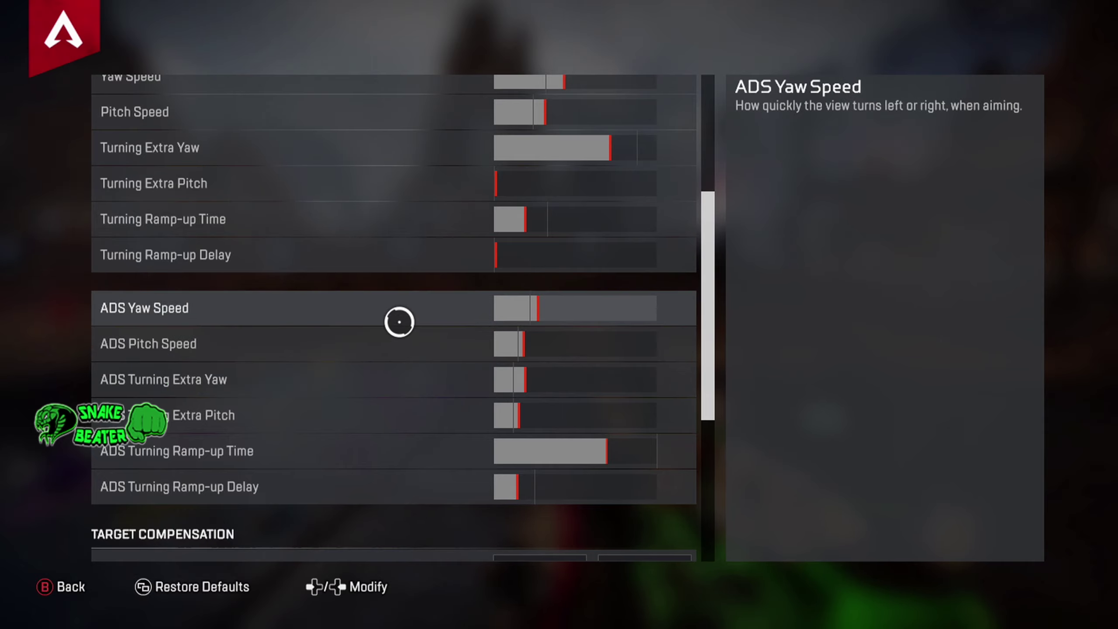
Step: Nudge ADS Yaw Speed left, right and left again to leave it slightly lower
{"action": "scroll", "coordinate": [400, 322], "scroll_direction": "up", "scroll_amount": 1}
{"action": "key", "text": "Left"}
{"action": "key", "text": "Right"}
{"action": "key", "text": "Right"}
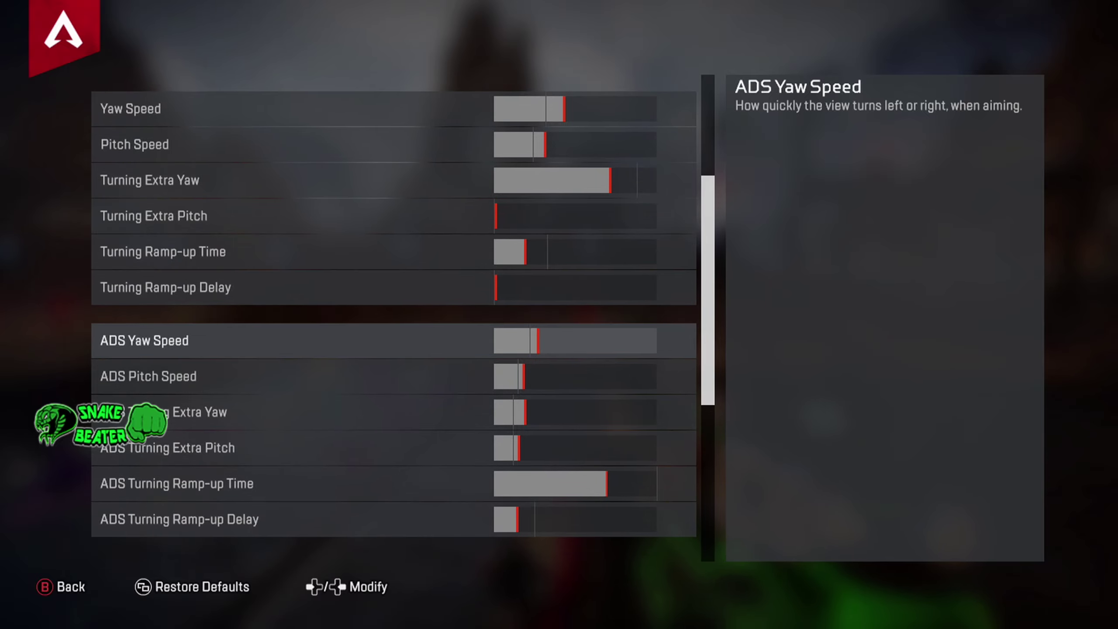
{"action": "key", "text": "Left"}
{"action": "key", "text": "Left"}
{"action": "key", "text": "Left"}
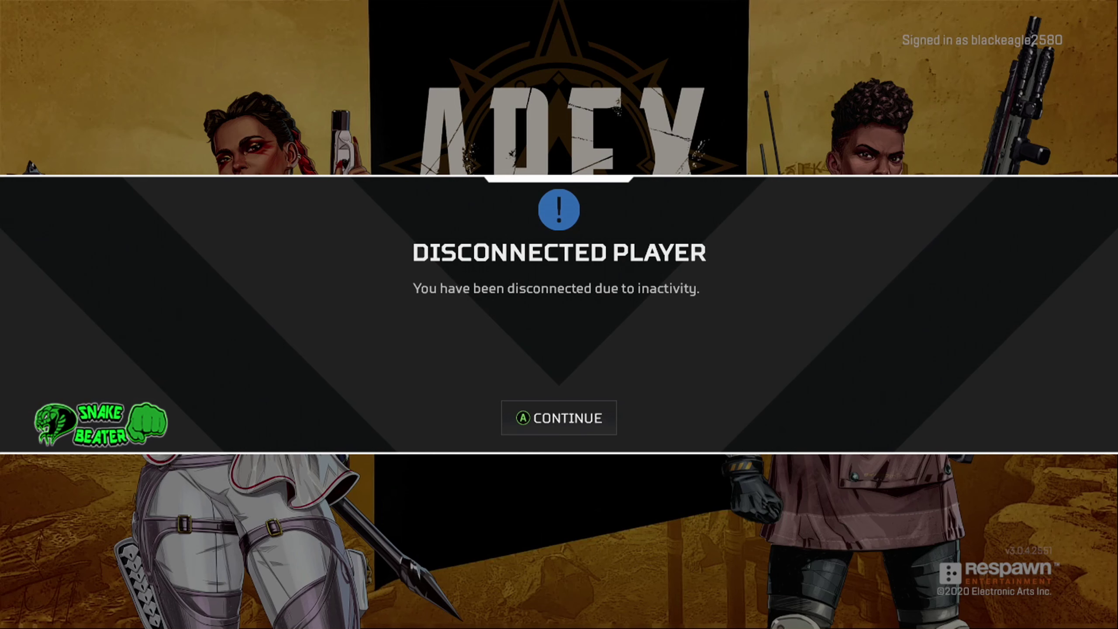
Step: Dismiss the inactivity disconnect, rejoin, and reopen Advanced Look Controls at the ADS sliders
{"action": "key", "text": "Return"}
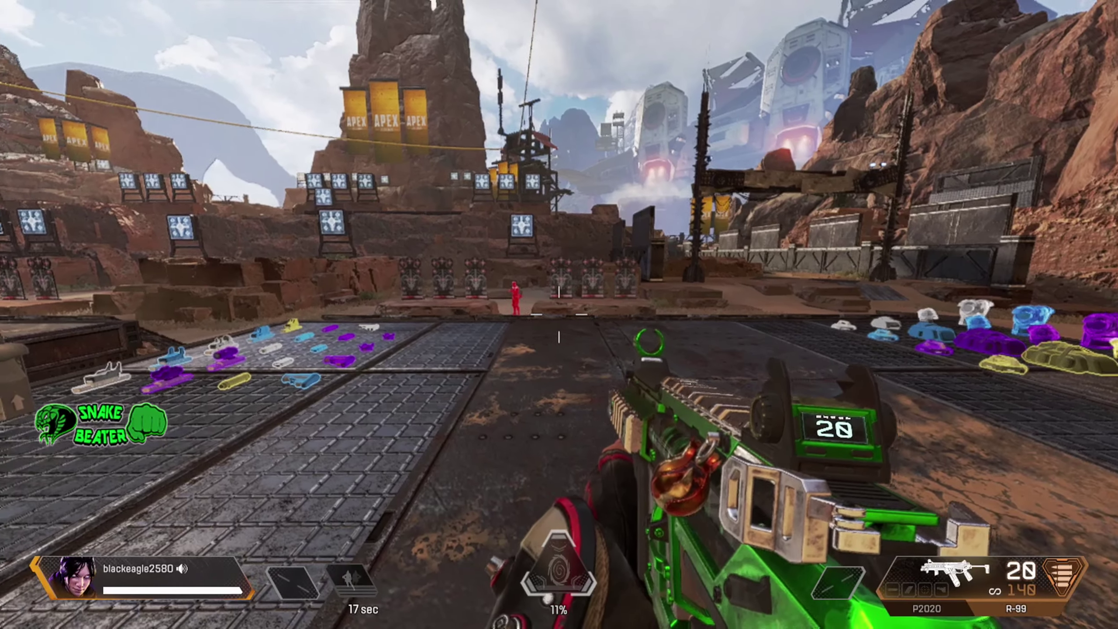
{"action": "key", "text": "Escape"}
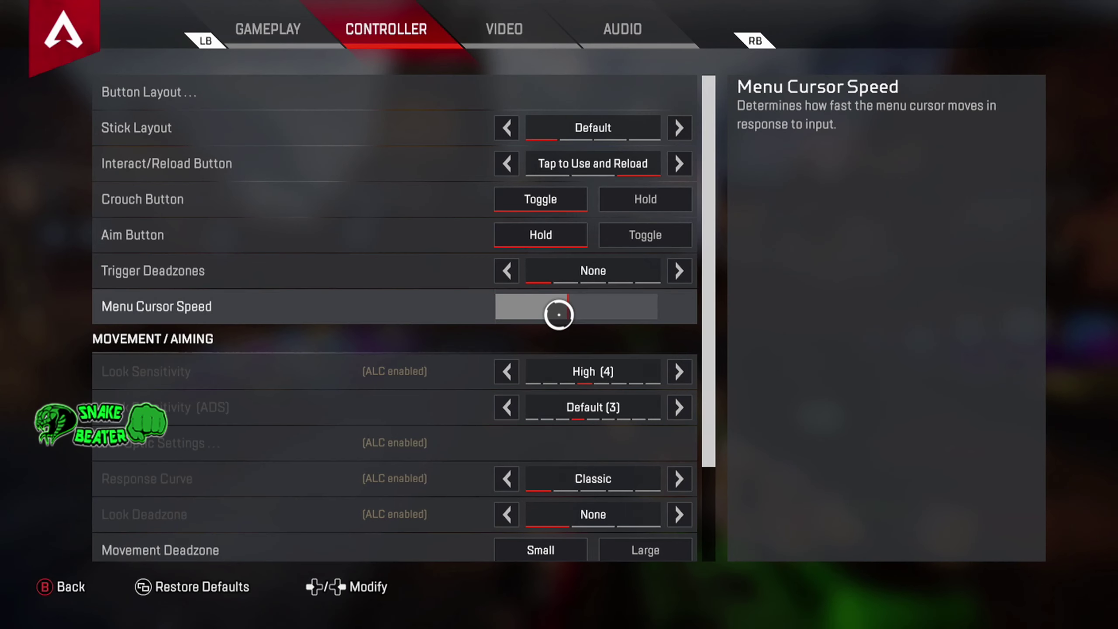
{"action": "scroll", "coordinate": [313, 555], "scroll_direction": "down", "scroll_amount": 4}
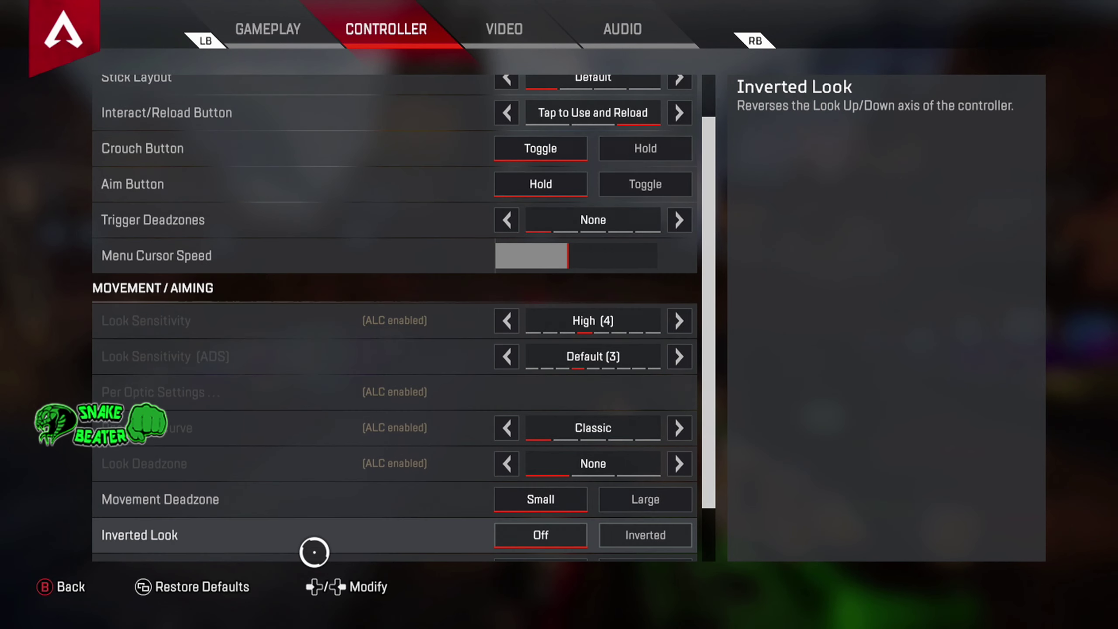
{"action": "left_click", "coordinate": [314, 552]}
{"action": "scroll", "coordinate": [404, 373], "scroll_direction": "down", "scroll_amount": 10}
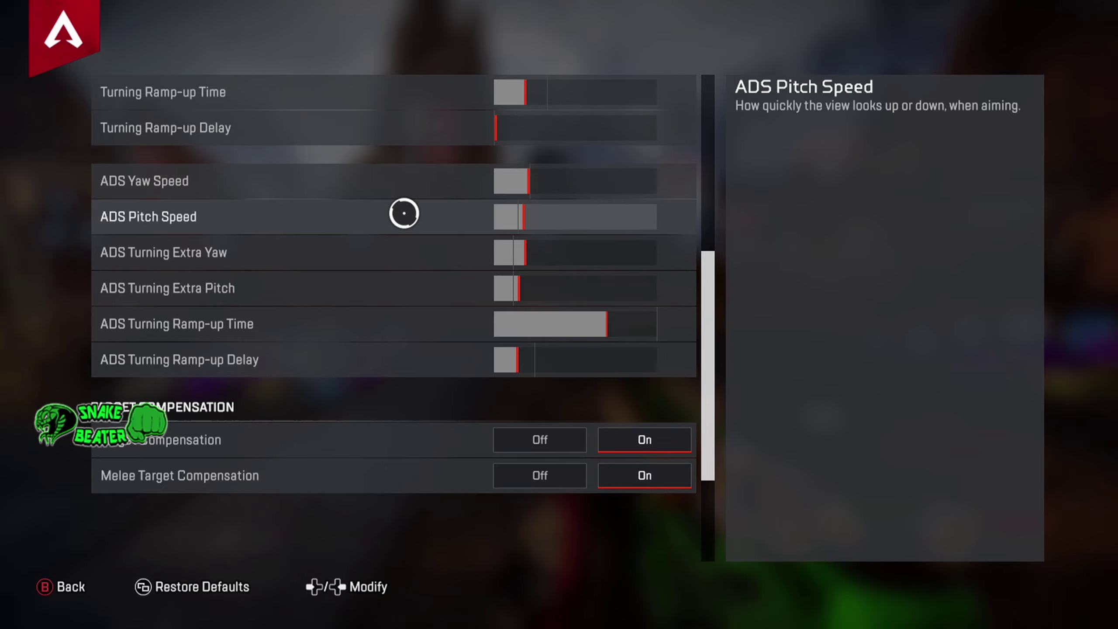
Step: Tweak ADS Yaw Speed back and forth, ending near a quarter of its range, above ADS Pitch Speed
{"action": "scroll", "coordinate": [402, 197], "scroll_direction": "up", "scroll_amount": 4}
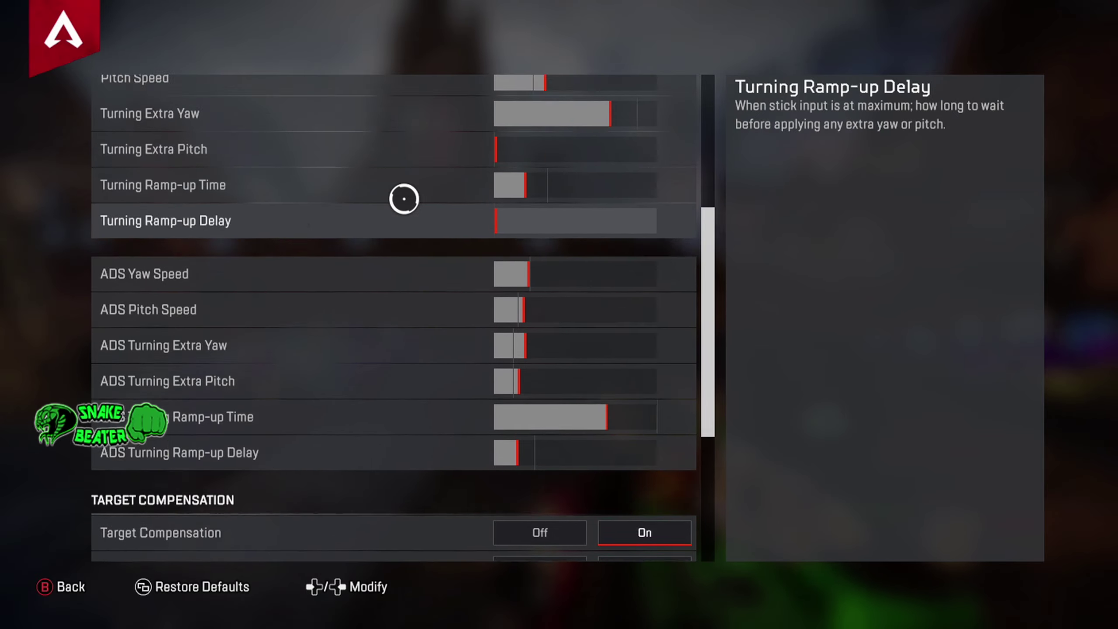
{"action": "key", "text": "Right"}
{"action": "key", "text": "Right"}
{"action": "key", "text": "Right"}
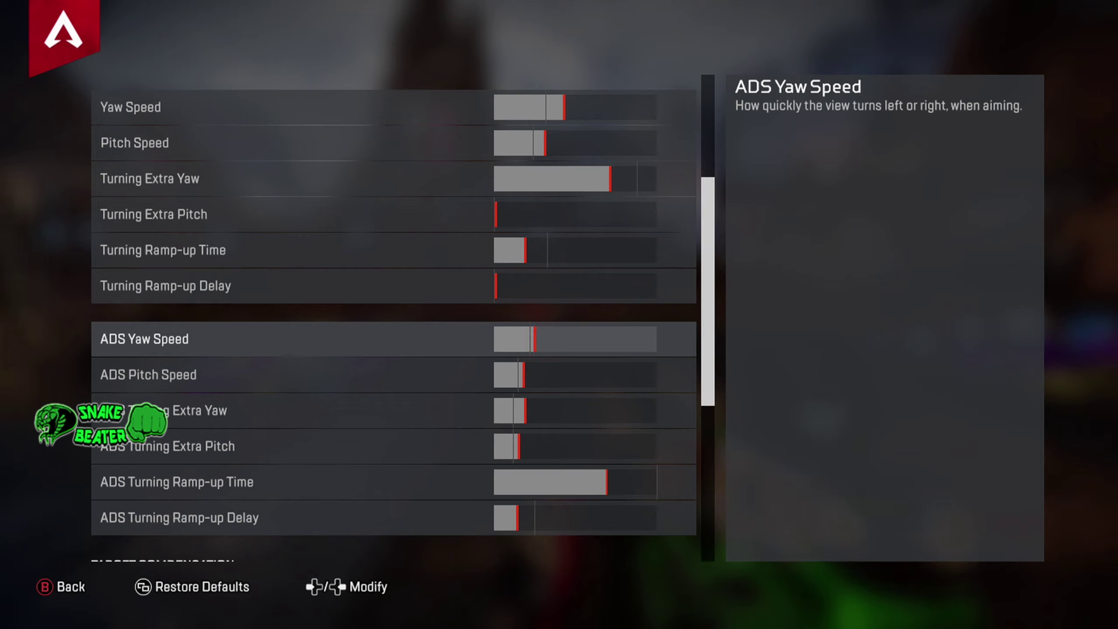
{"action": "key", "text": "Left"}
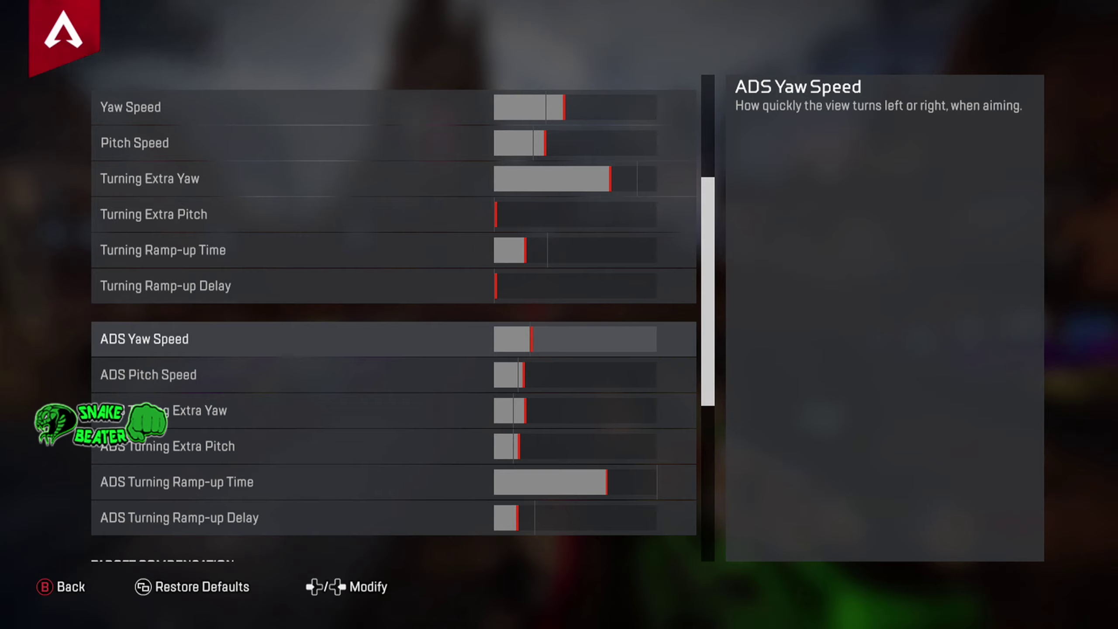
{"action": "key", "text": "Left"}
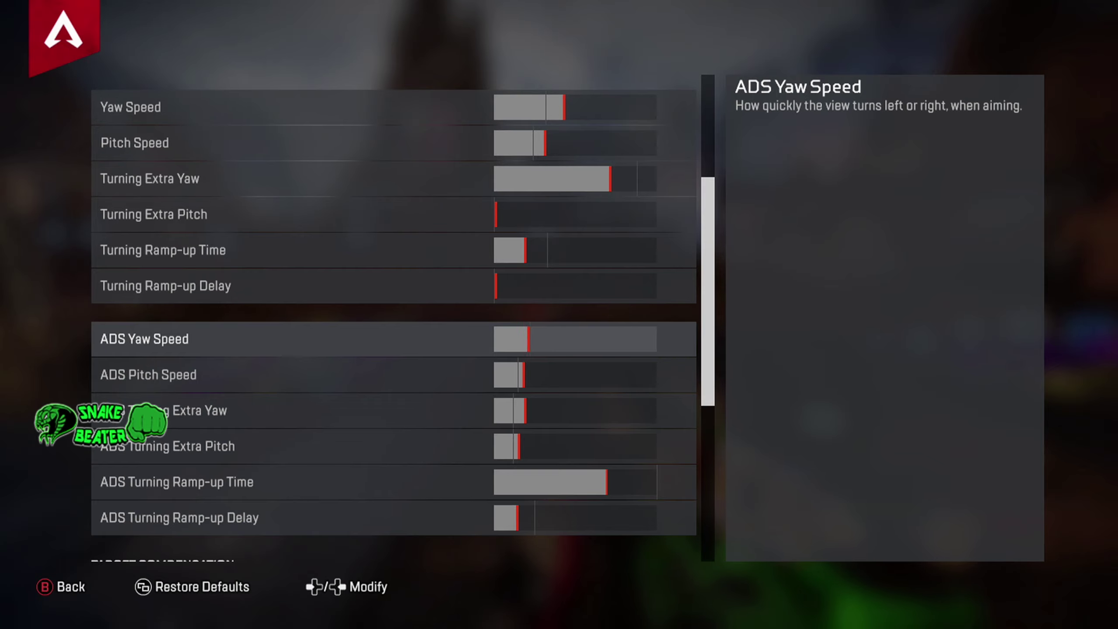
{"action": "key", "text": "Right"}
{"action": "key", "text": "Right"}
{"action": "key", "text": "Right"}
{"action": "key", "text": "Left"}
{"action": "key", "text": "Left"}
{"action": "key", "text": "Right"}
{"action": "key", "text": "Right"}
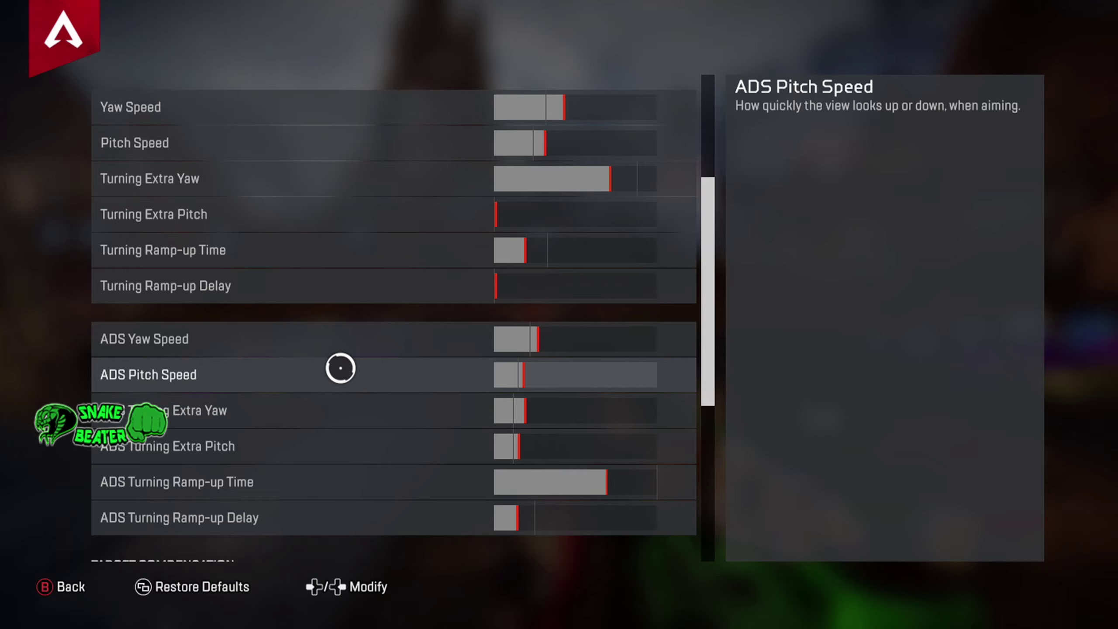
Step: Tap ADS Pitch Speed left and right repeatedly, settling it one notch above its starting value
{"action": "key", "text": "Left"}
{"action": "key", "text": "Left"}
{"action": "key", "text": "Right"}
{"action": "key", "text": "Right"}
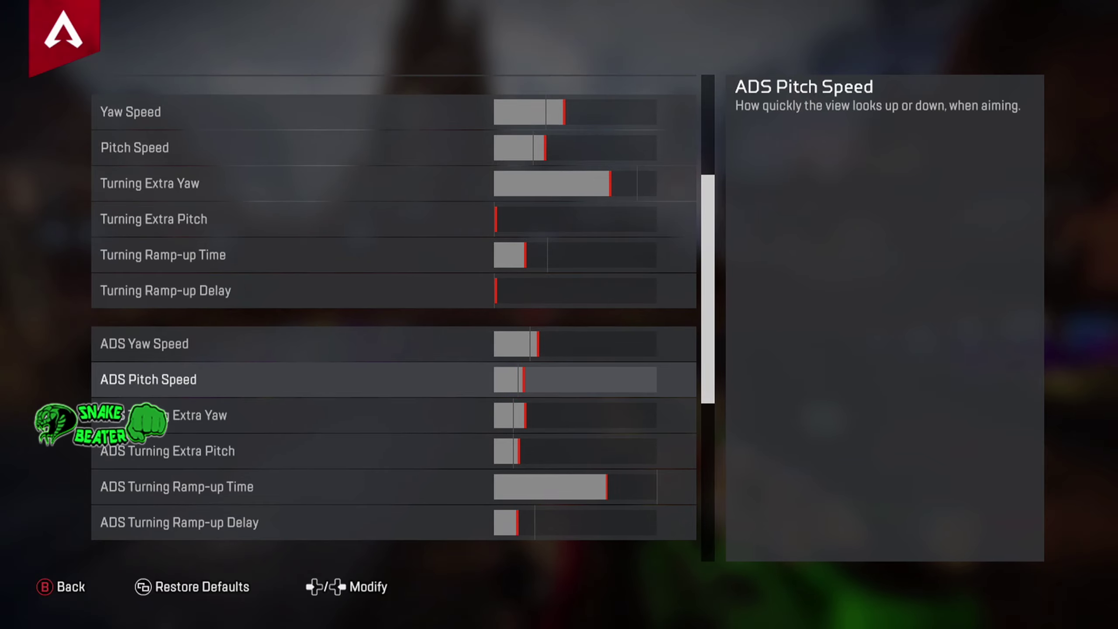
{"action": "key", "text": "Left"}
{"action": "key", "text": "Left"}
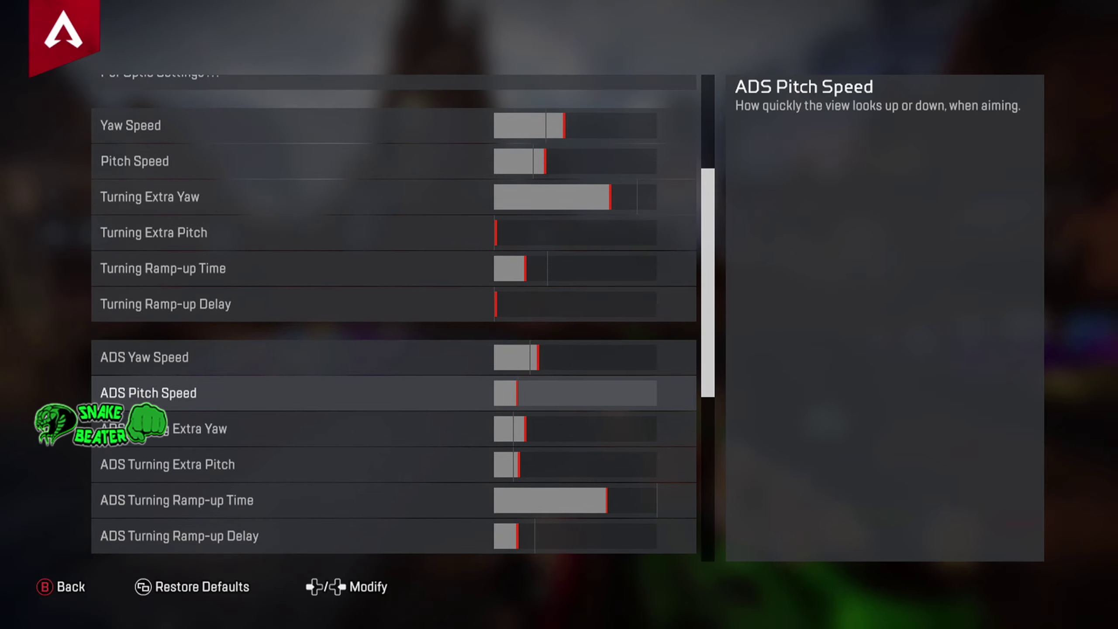
{"action": "key", "text": "Right"}
{"action": "key", "text": "Right"}
{"action": "key", "text": "Left"}
{"action": "key", "text": "Left"}
{"action": "key", "text": "Right"}
{"action": "key", "text": "Right"}
{"action": "key", "text": "Left"}
{"action": "key", "text": "Left"}
{"action": "key", "text": "Right"}
{"action": "key", "text": "Right"}
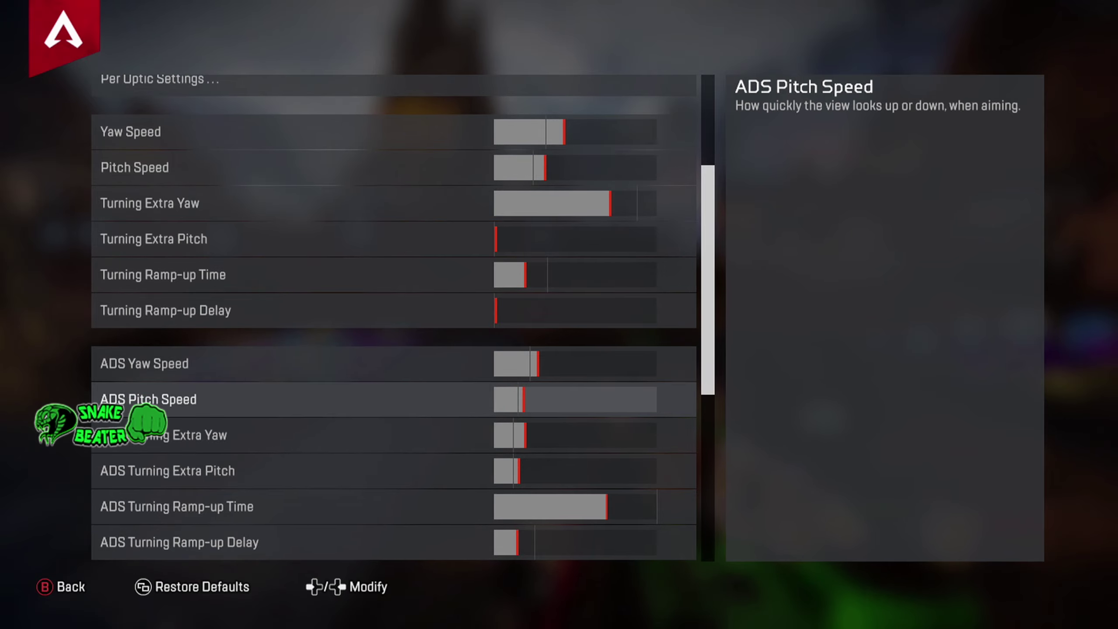
{"action": "key", "text": "Left"}
{"action": "key", "text": "Left"}
{"action": "key", "text": "Right"}
{"action": "key", "text": "Right"}
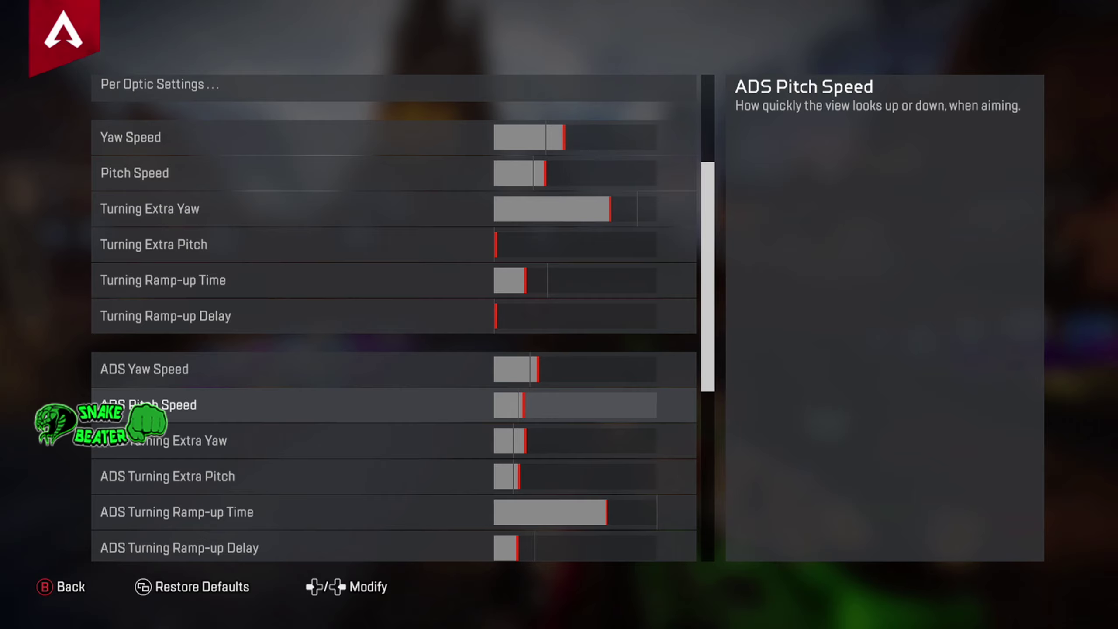
{"action": "key", "text": "Left"}
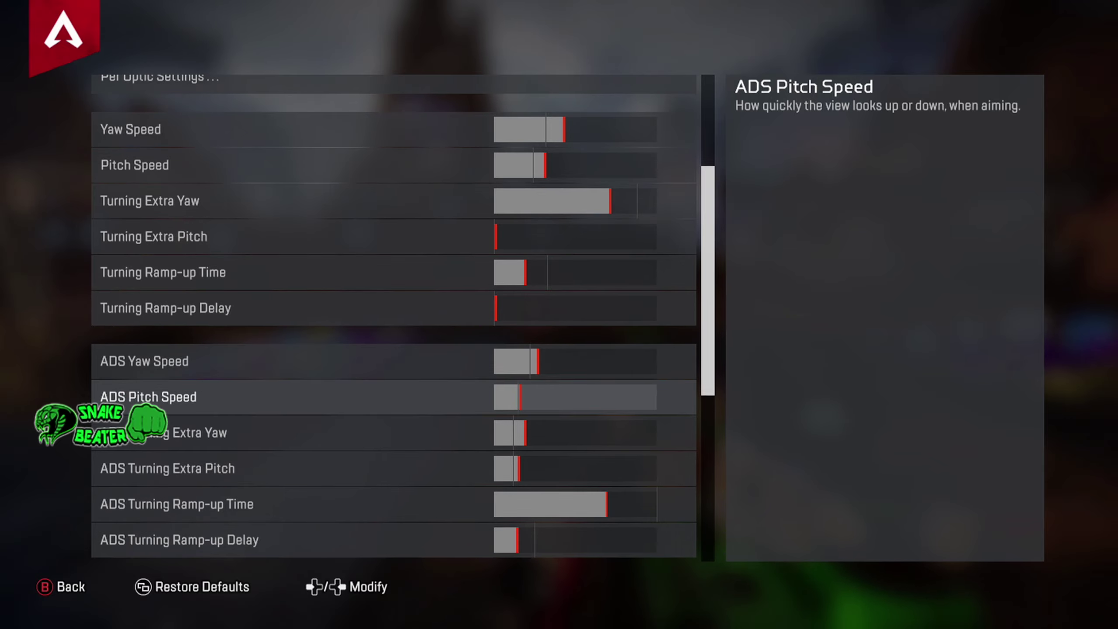
{"action": "key", "text": "Right"}
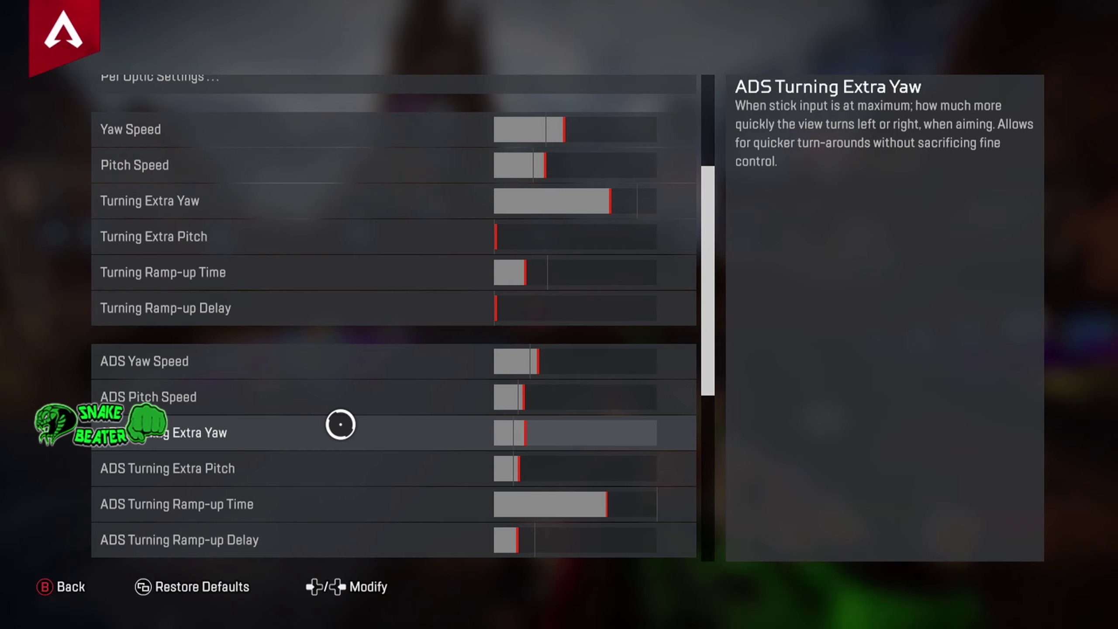
{"action": "key", "text": "Left"}
{"action": "key", "text": "Left"}
{"action": "key", "text": "Left"}
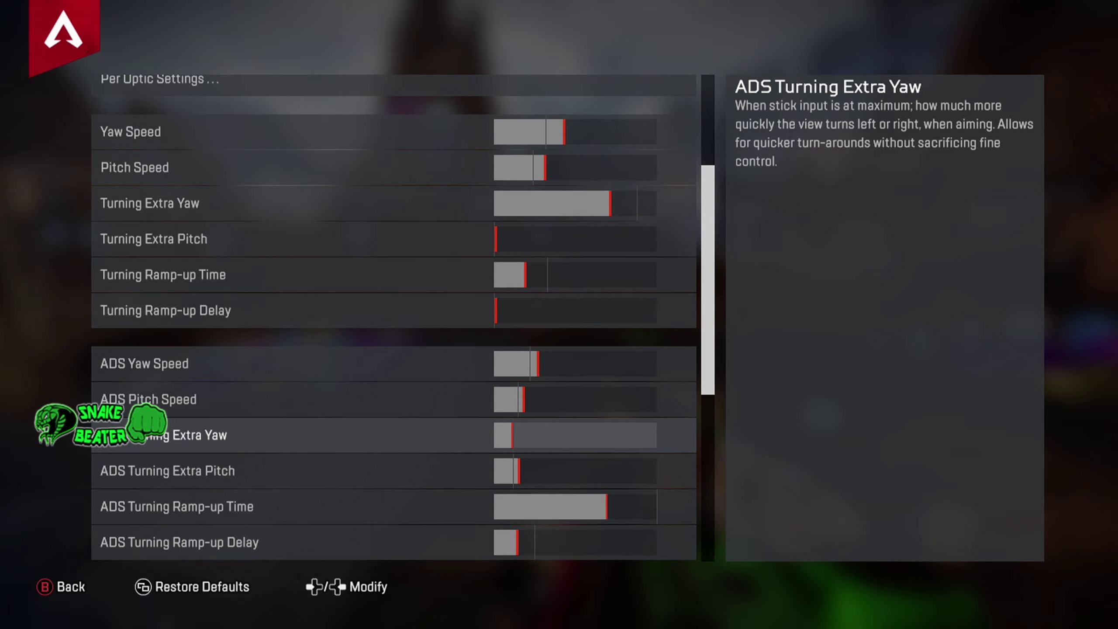
{"action": "key", "text": "Right"}
{"action": "key", "text": "Right"}
{"action": "key", "text": "Right"}
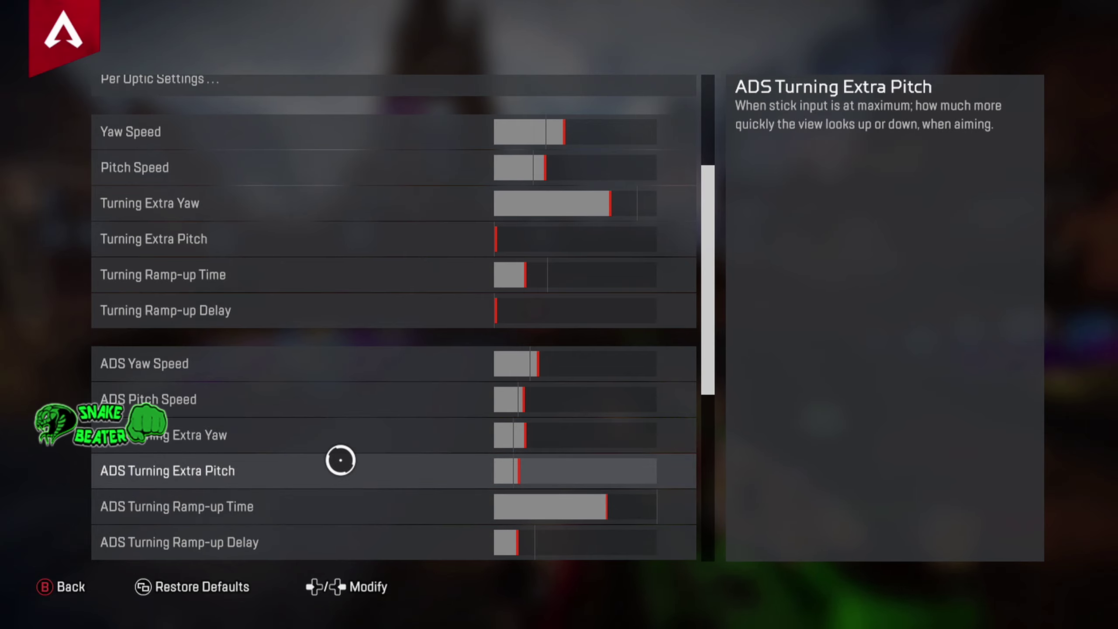
{"action": "key", "text": "Left"}
{"action": "key", "text": "Right"}
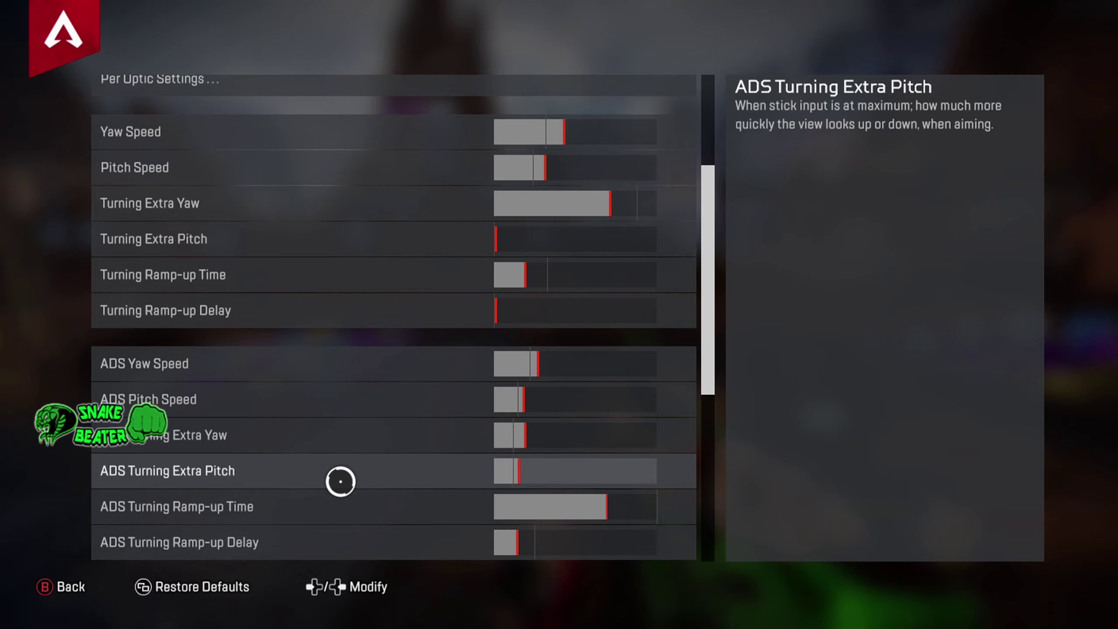
{"action": "scroll", "coordinate": [342, 479], "scroll_direction": "down", "scroll_amount": 2}
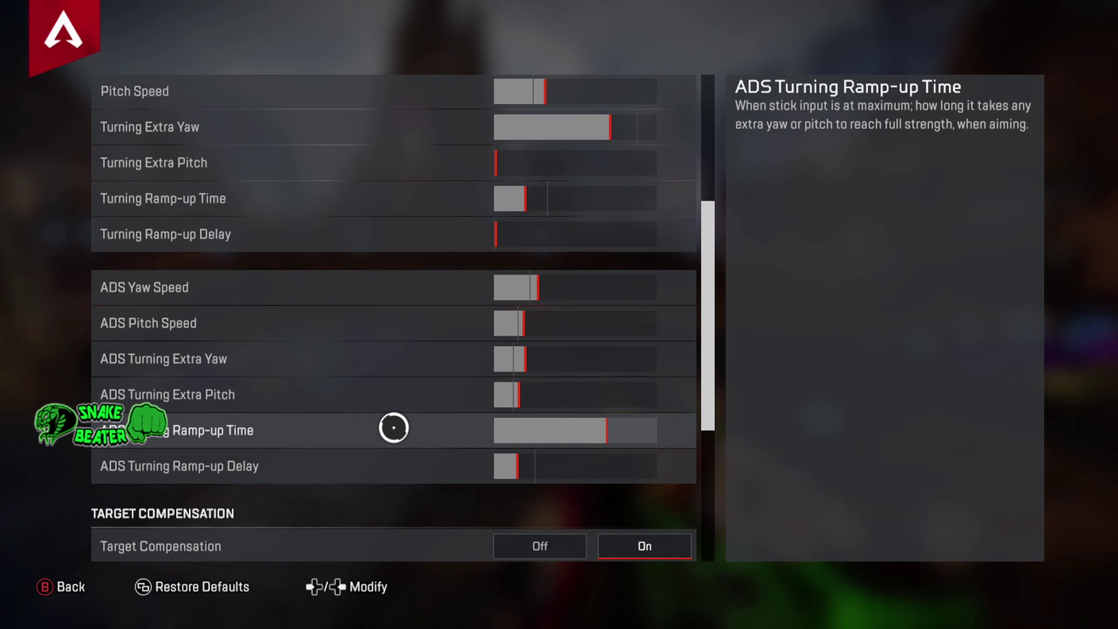
{"action": "key", "text": "Right"}
{"action": "key", "text": "Right"}
{"action": "key", "text": "Right"}
{"action": "key", "text": "Right"}
{"action": "key", "text": "Right"}
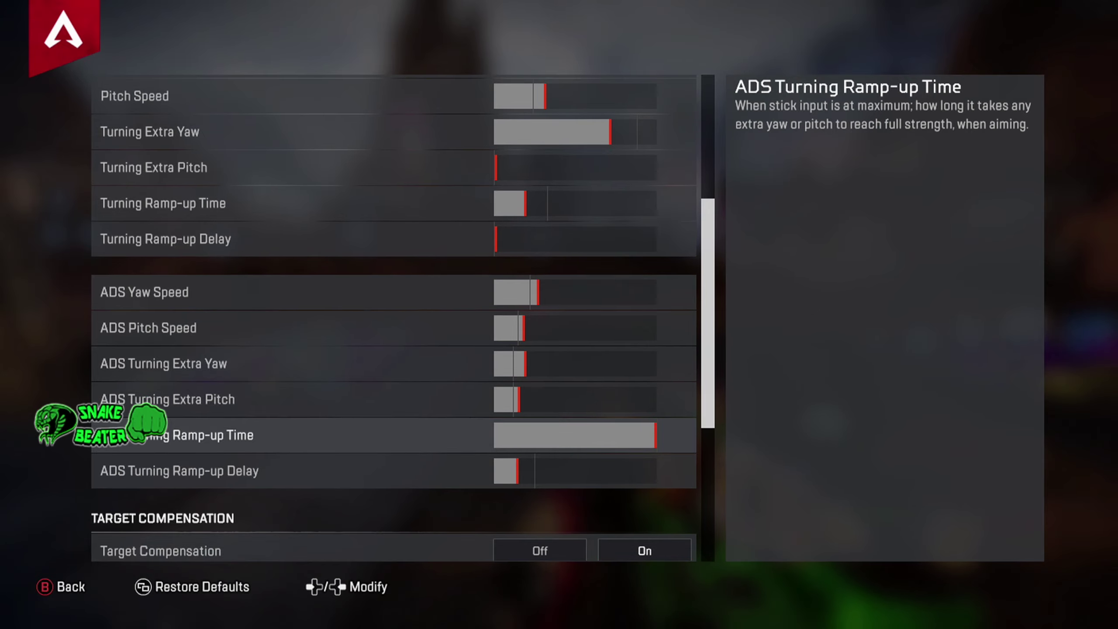
{"action": "key", "text": "Left"}
{"action": "key", "text": "Left"}
{"action": "key", "text": "Left"}
{"action": "key", "text": "Left"}
{"action": "key", "text": "Left"}
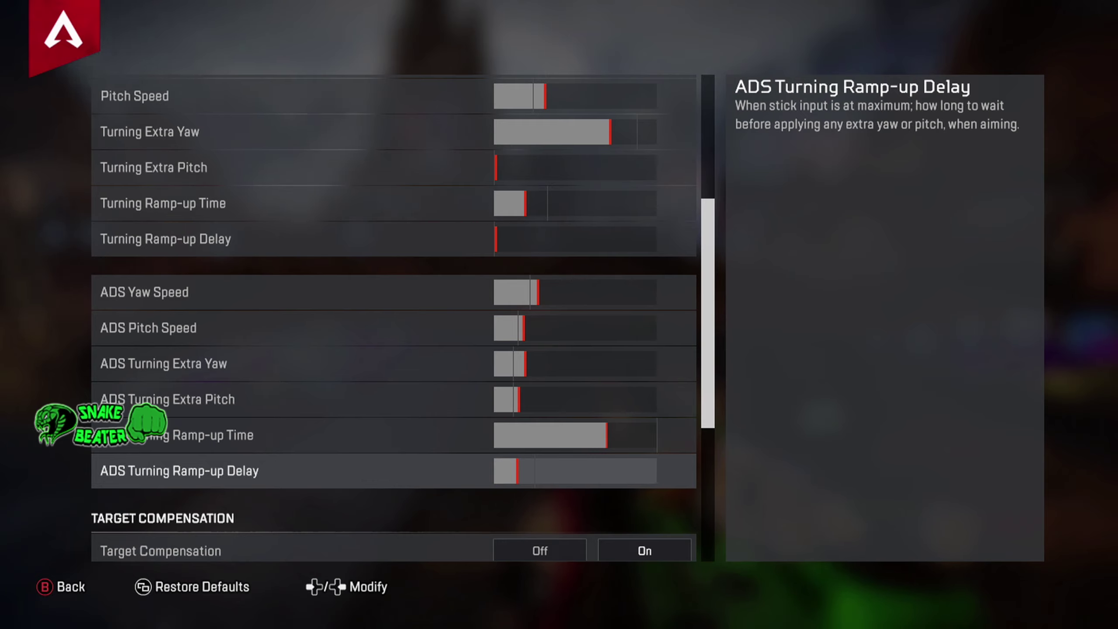
{"action": "scroll", "coordinate": [394, 317], "scroll_direction": "down", "scroll_amount": 5}
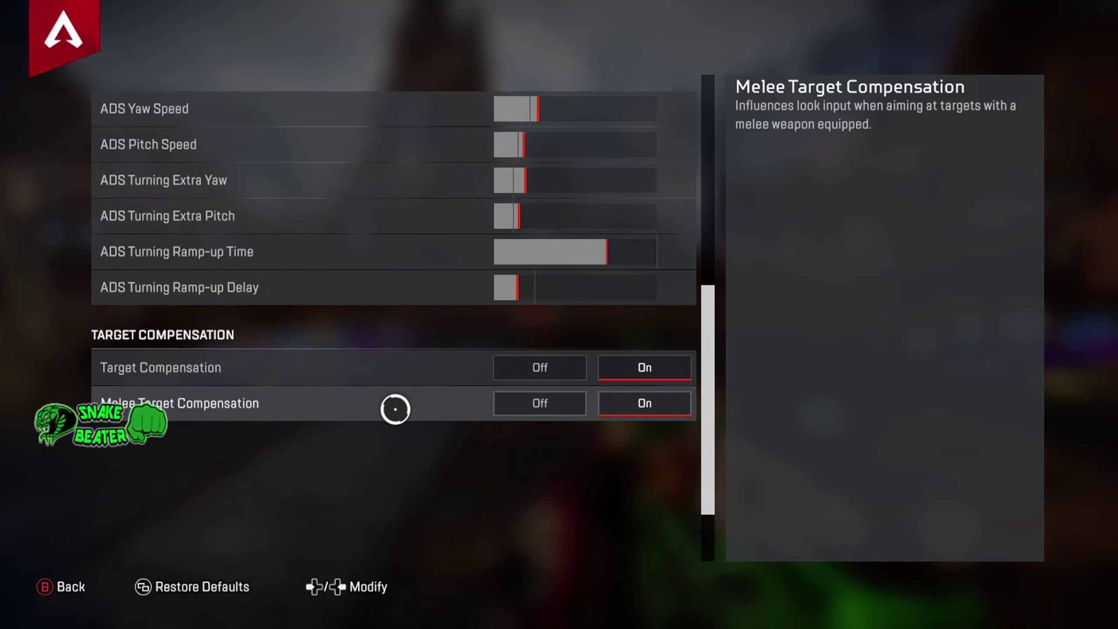
Step: Review the Advanced Look Controls list once more, then exit settings back to the Firing Range
{"action": "scroll", "coordinate": [396, 409], "scroll_direction": "up", "scroll_amount": 10}
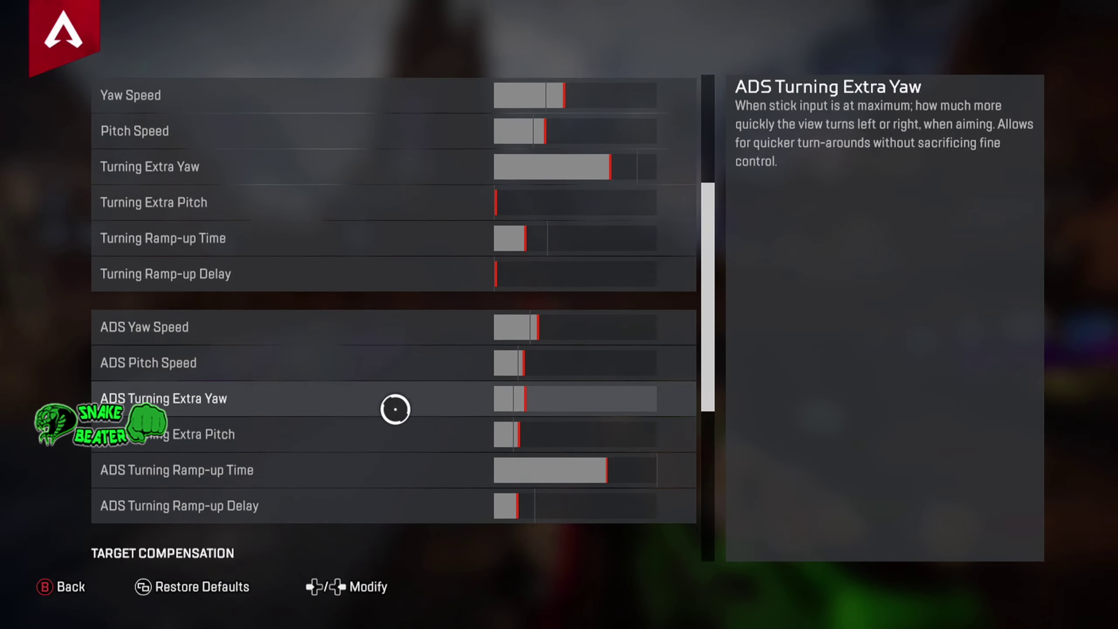
{"action": "scroll", "coordinate": [396, 410], "scroll_direction": "up", "scroll_amount": 1}
{"action": "scroll", "coordinate": [395, 409], "scroll_direction": "down", "scroll_amount": 10}
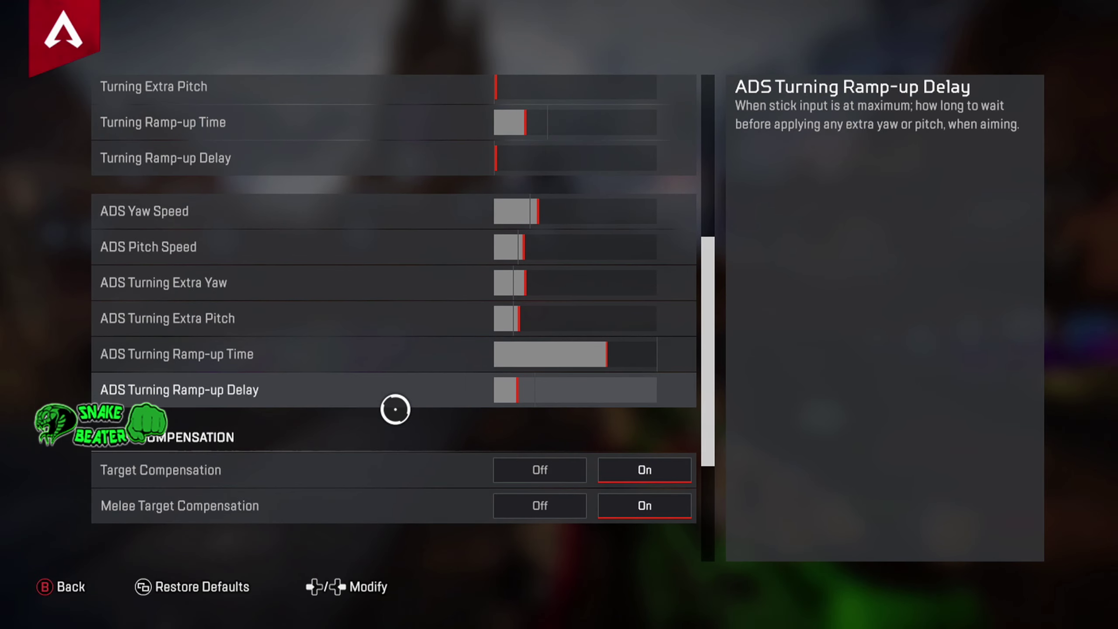
{"action": "key", "text": "Escape"}
{"action": "key", "text": "Escape"}
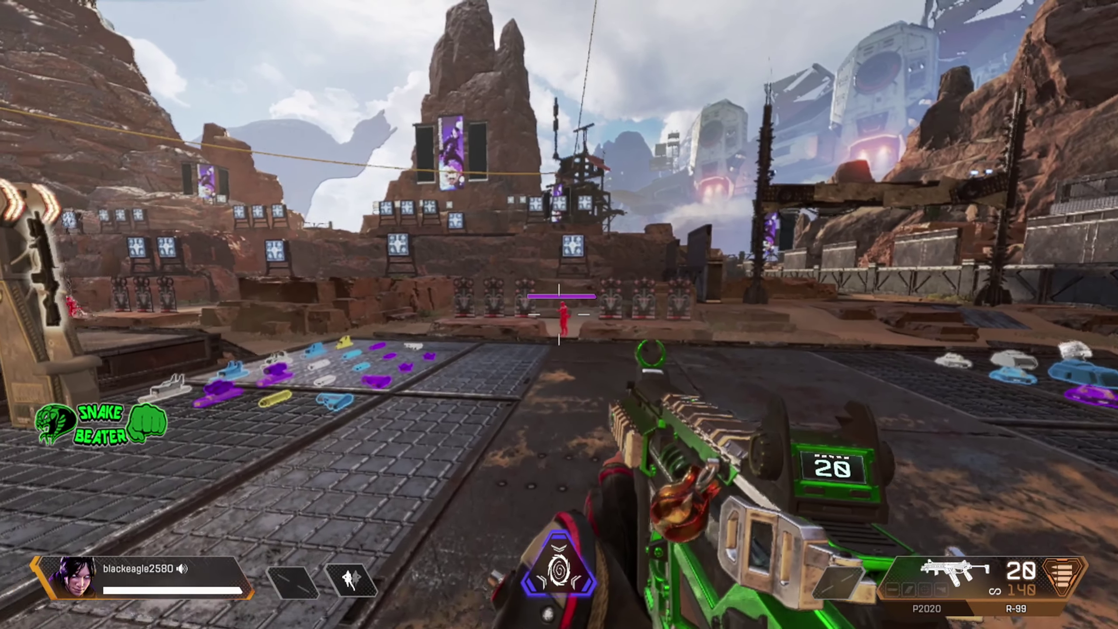
Step: Aim down sights and fire the R-99 at the red dummy, reload, then fire another burst
{"action": "right_click", "coordinate": [559, 315]}
{"action": "left_click", "coordinate": [559, 315]}
{"action": "left_click", "coordinate": [559, 315]}
{"action": "key", "text": "r"}
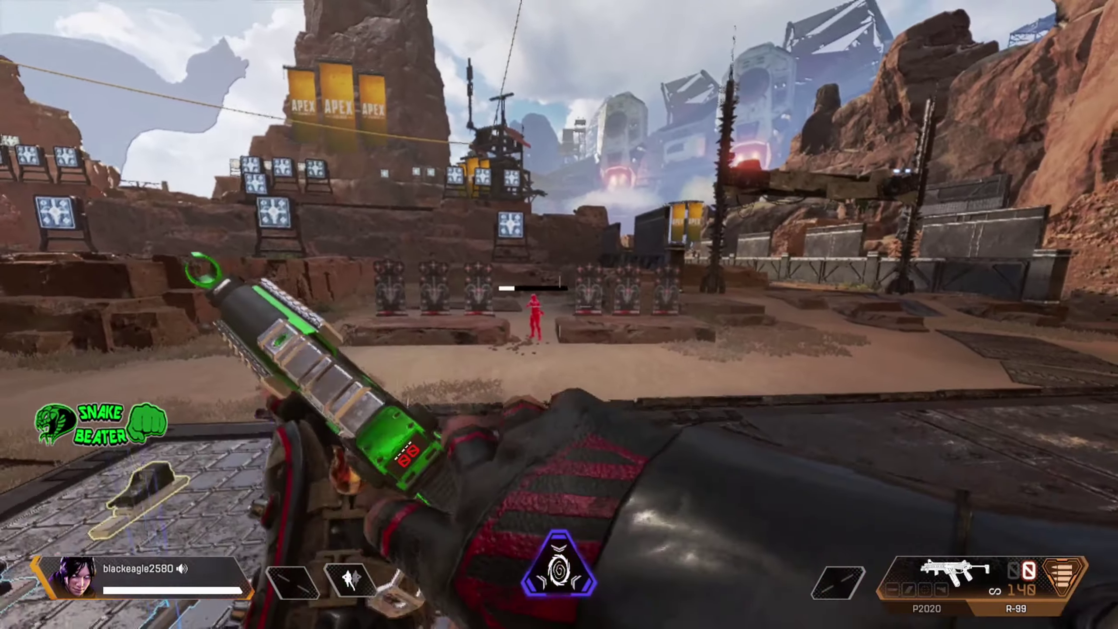
{"action": "right_click", "coordinate": [559, 315]}
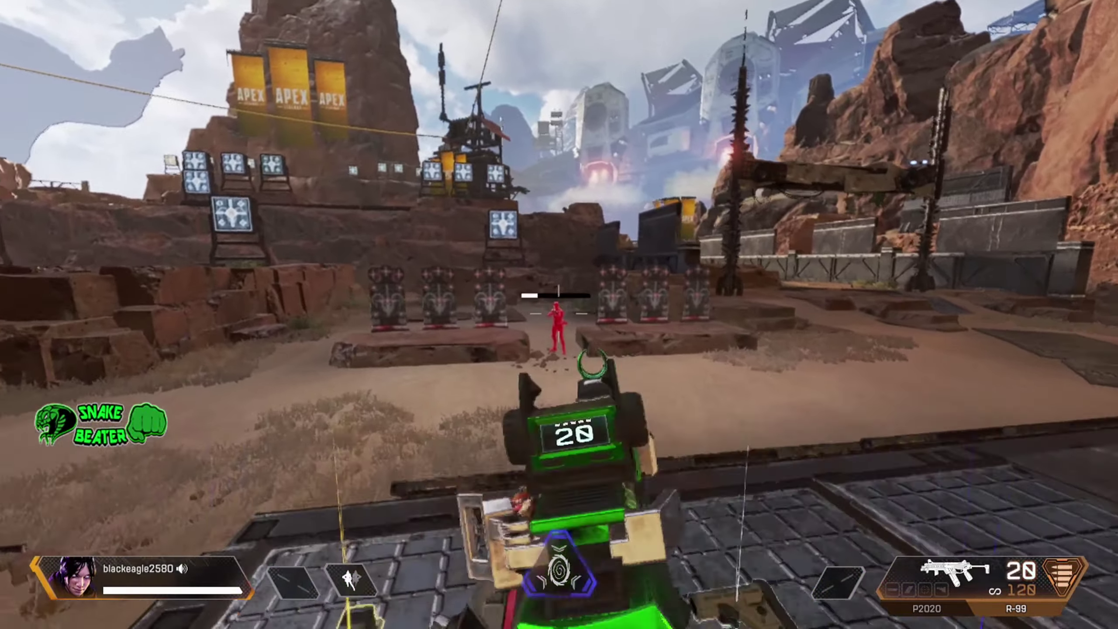
{"action": "left_click", "coordinate": [559, 315]}
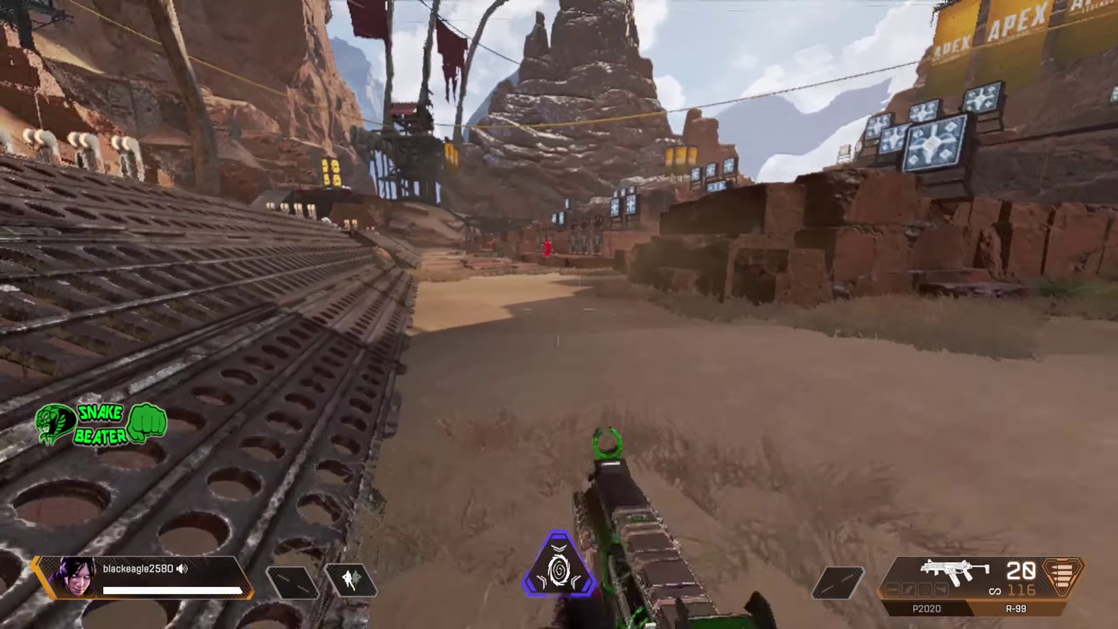